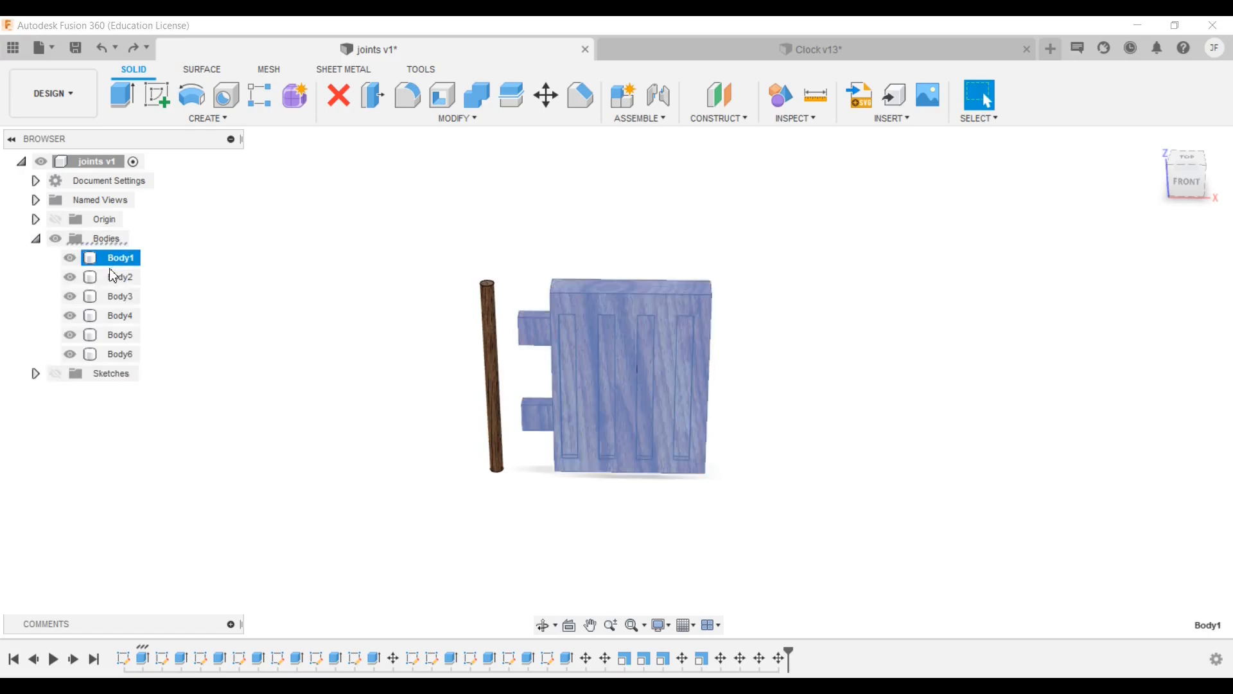
Create components from all the bodies in the Bodies folder.
{"action": "left_click", "coordinate": [112, 281]}
{"action": "left_click", "coordinate": [213, 236]}
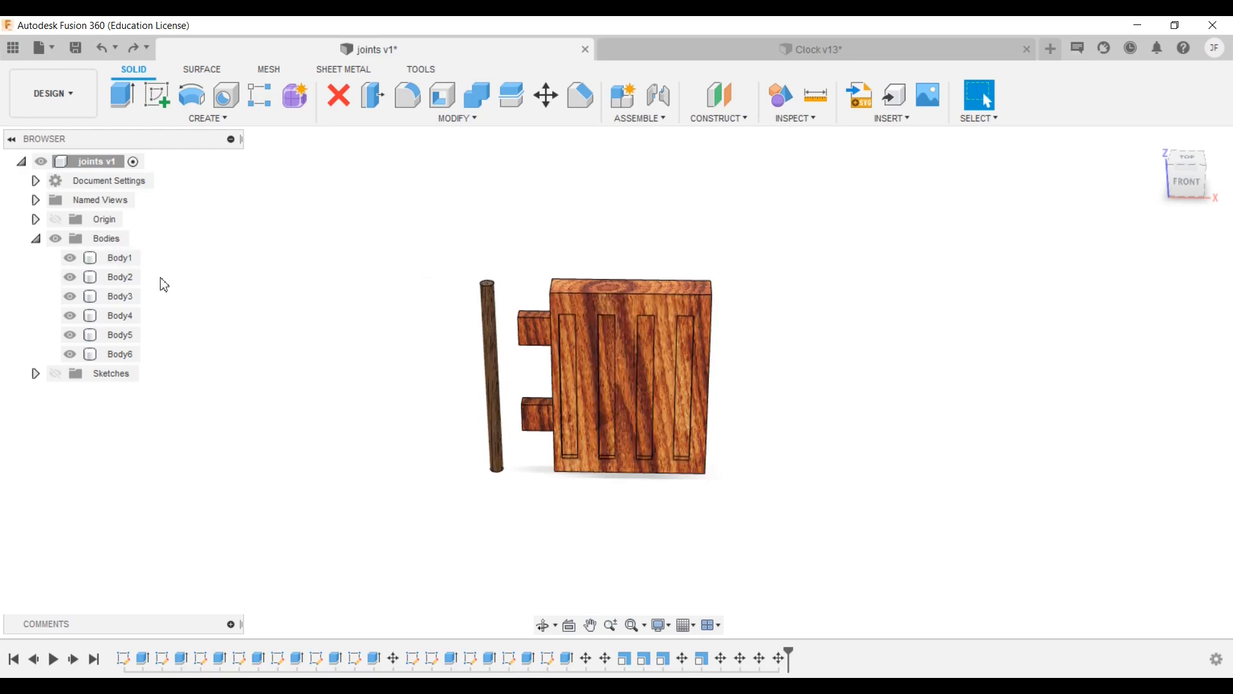
{"action": "right_click", "coordinate": [120, 253]}
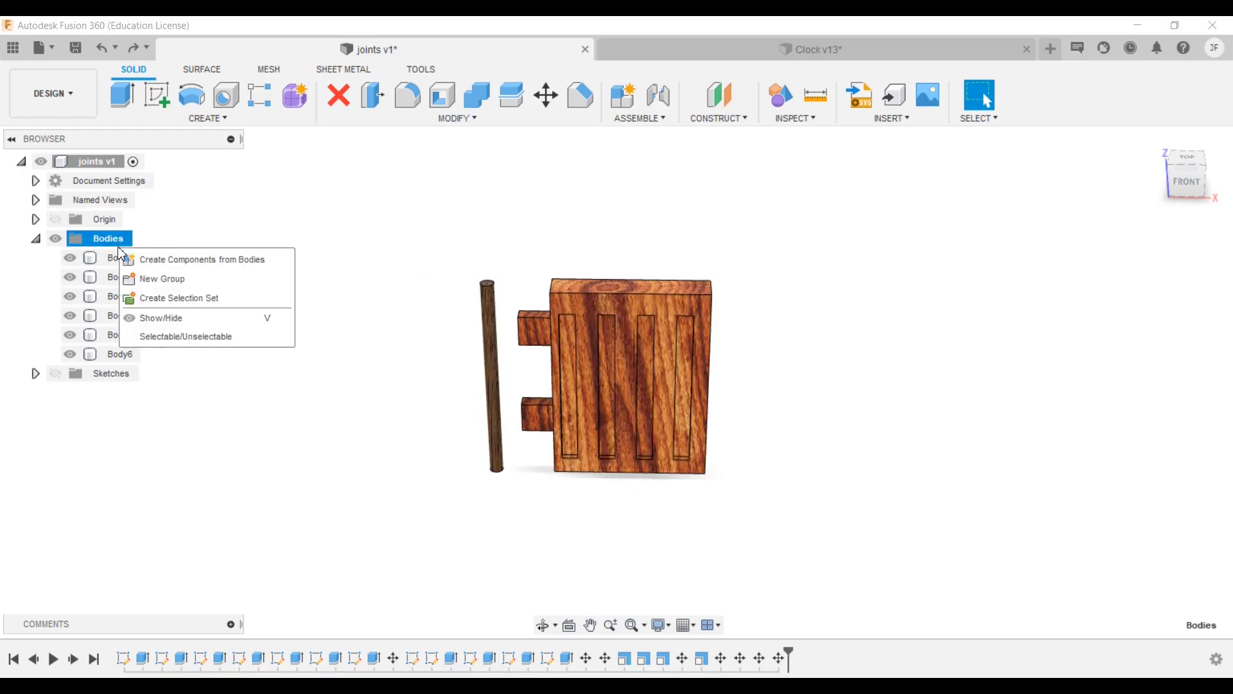
{"action": "left_click", "coordinate": [278, 260]}
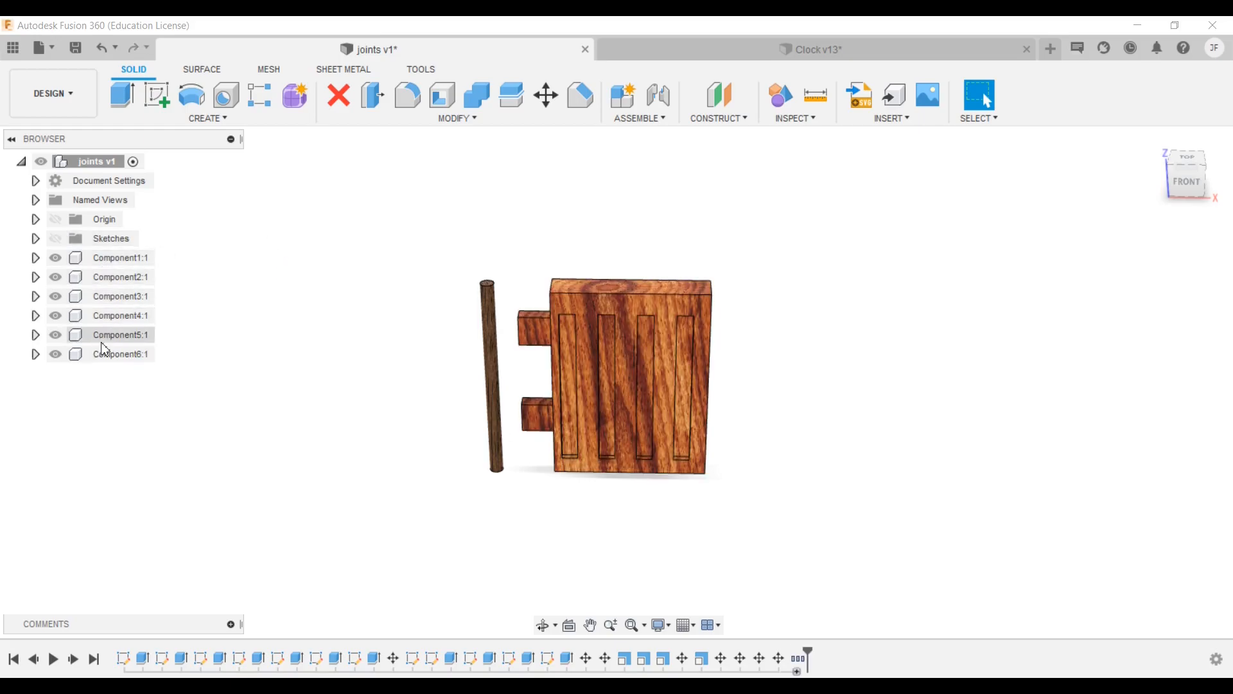
{"action": "left_click", "coordinate": [110, 263]}
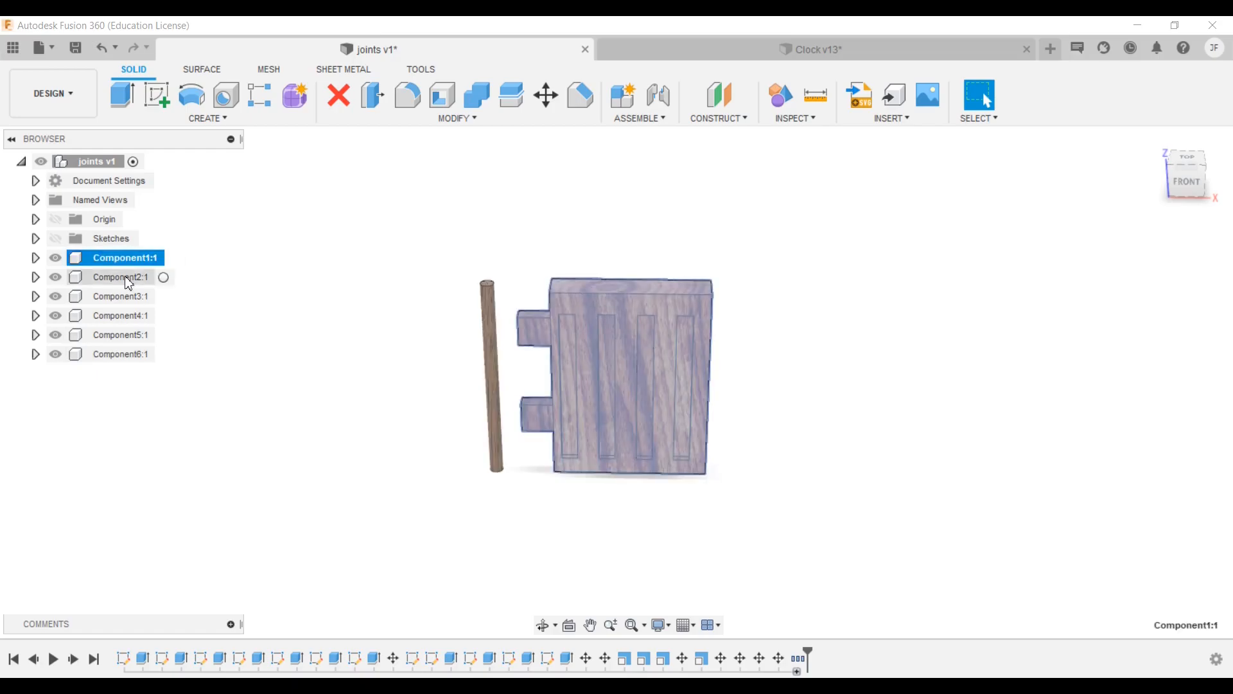
{"action": "left_click", "coordinate": [123, 277]}
{"action": "left_click", "coordinate": [286, 305]}
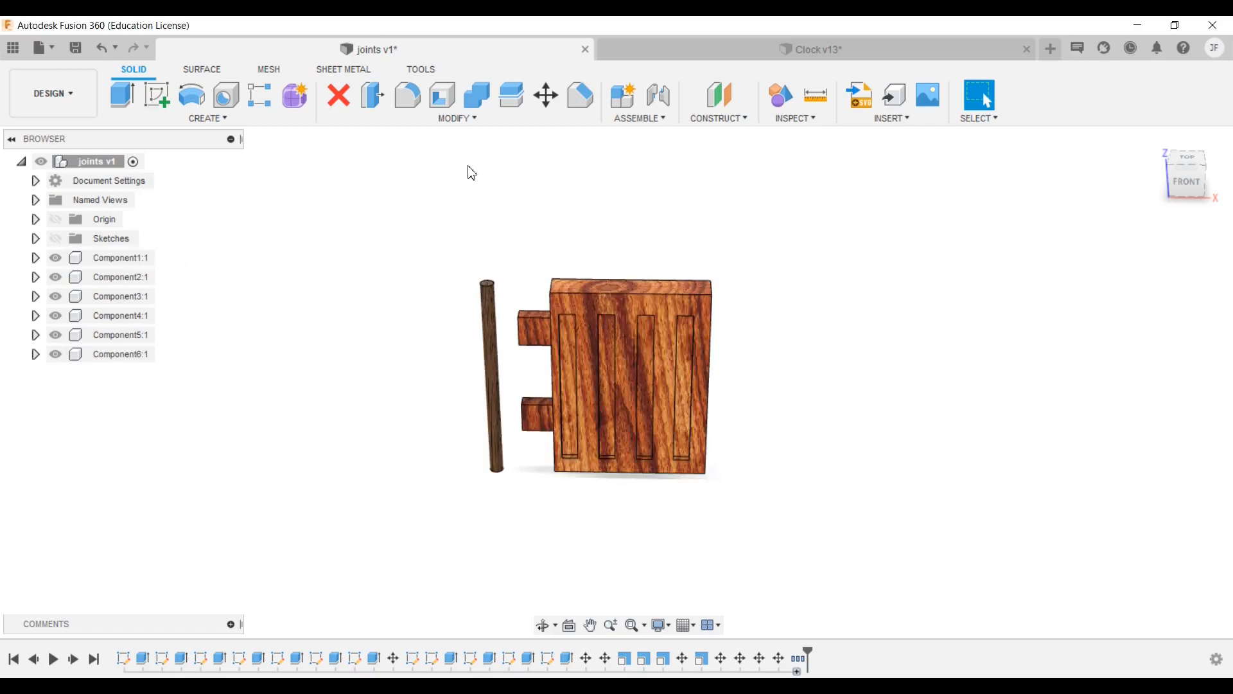
Create a joint that snaps the door's upper hinge block to the centre of the rod's top face.
{"action": "middle_click_drag", "start_coordinate": [461, 178], "coordinate": [647, 205], "text": "shift"}
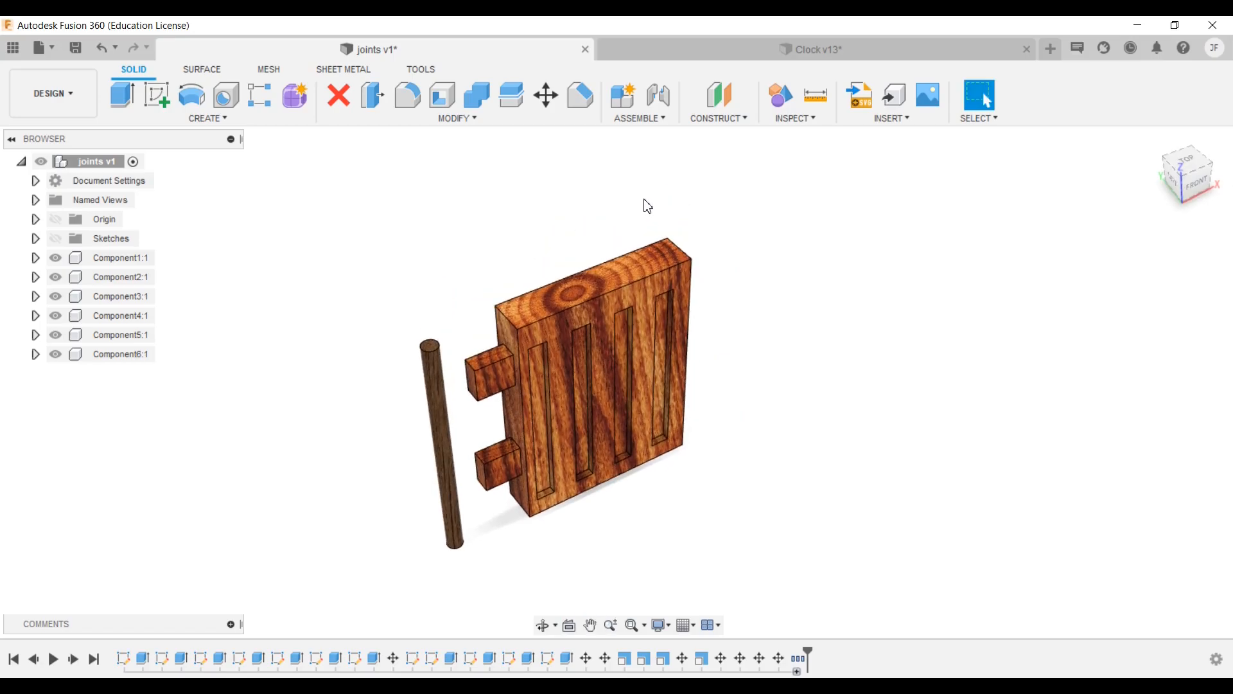
{"action": "left_click", "coordinate": [636, 119]}
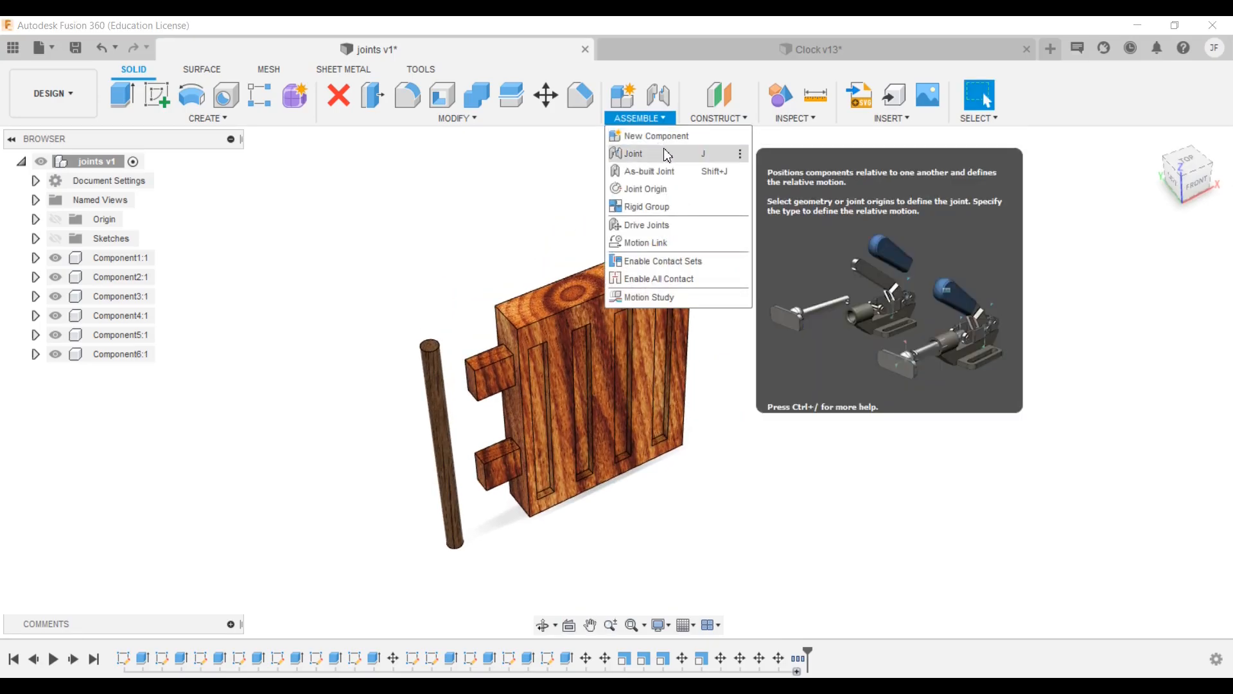
{"action": "left_click", "coordinate": [678, 157]}
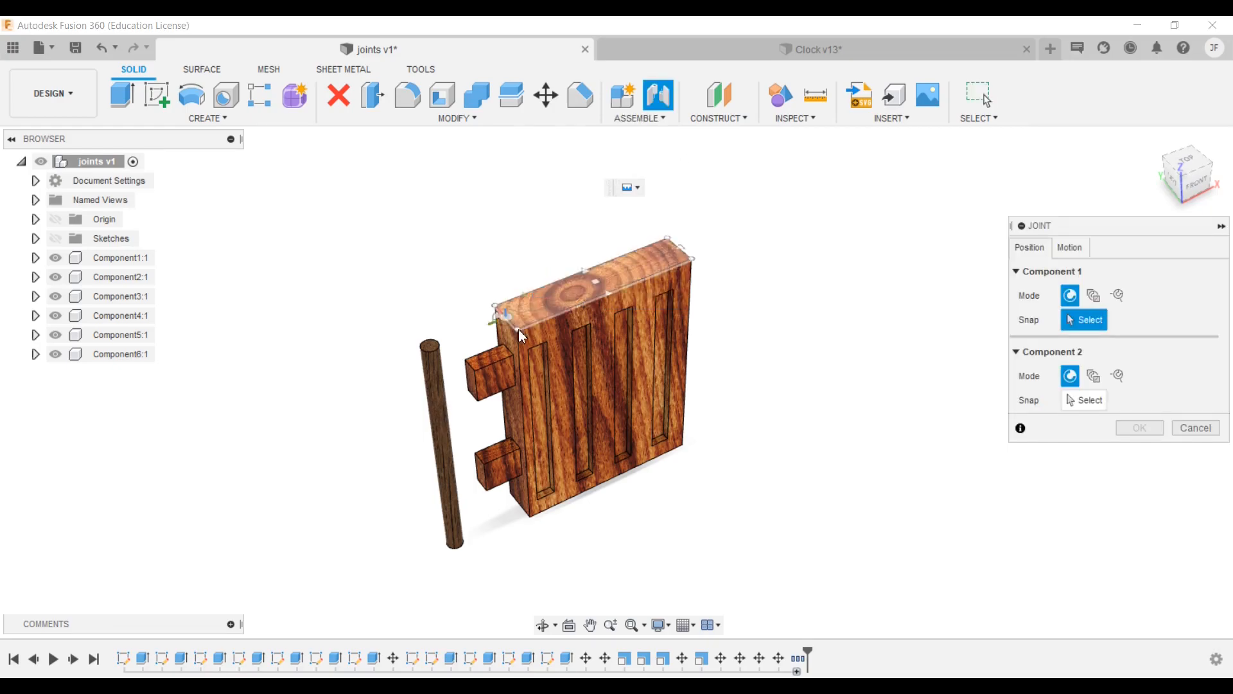
{"action": "left_click", "coordinate": [492, 364]}
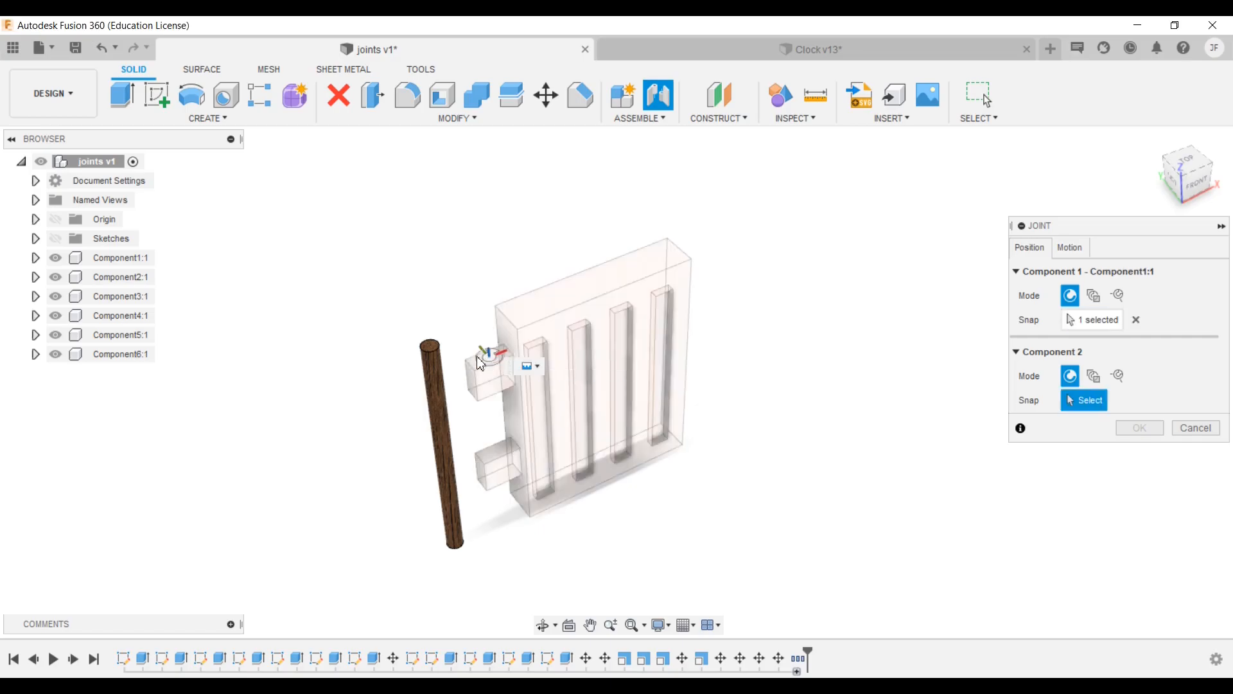
{"action": "left_click", "coordinate": [430, 349]}
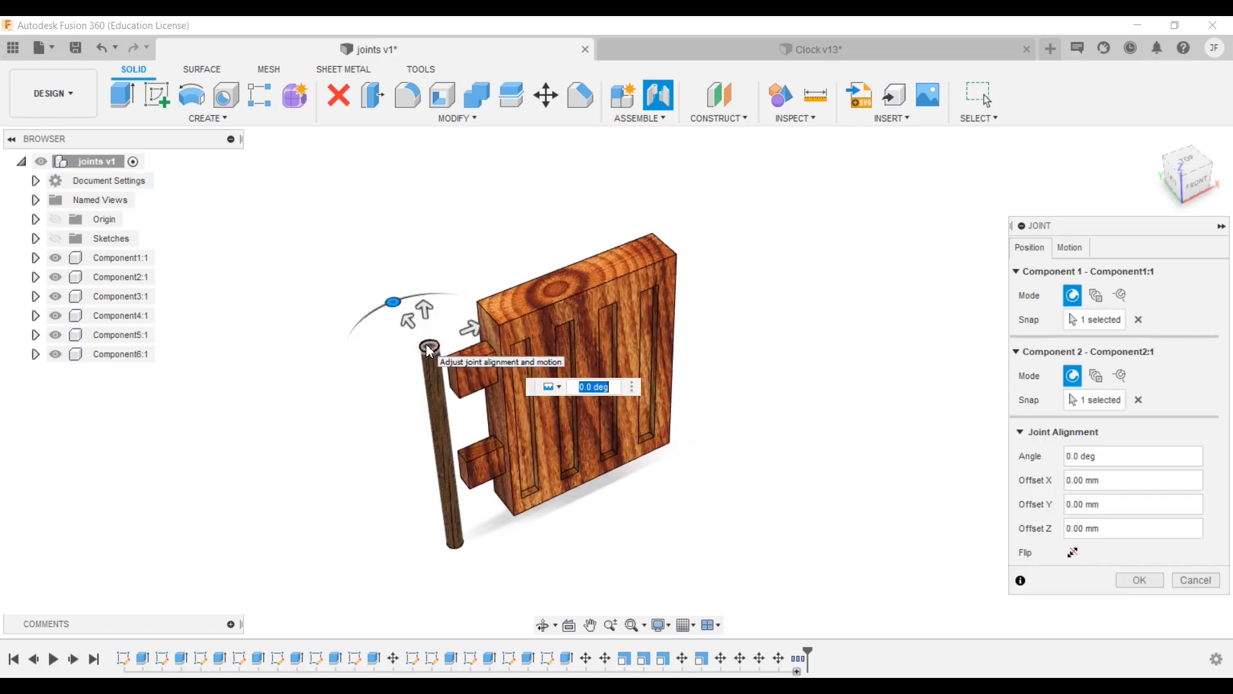
Lower the door along the rod by setting the joint's Z offset to -20 mm.
{"action": "middle_click_drag", "start_coordinate": [330, 413], "coordinate": [308, 360], "text": "shift"}
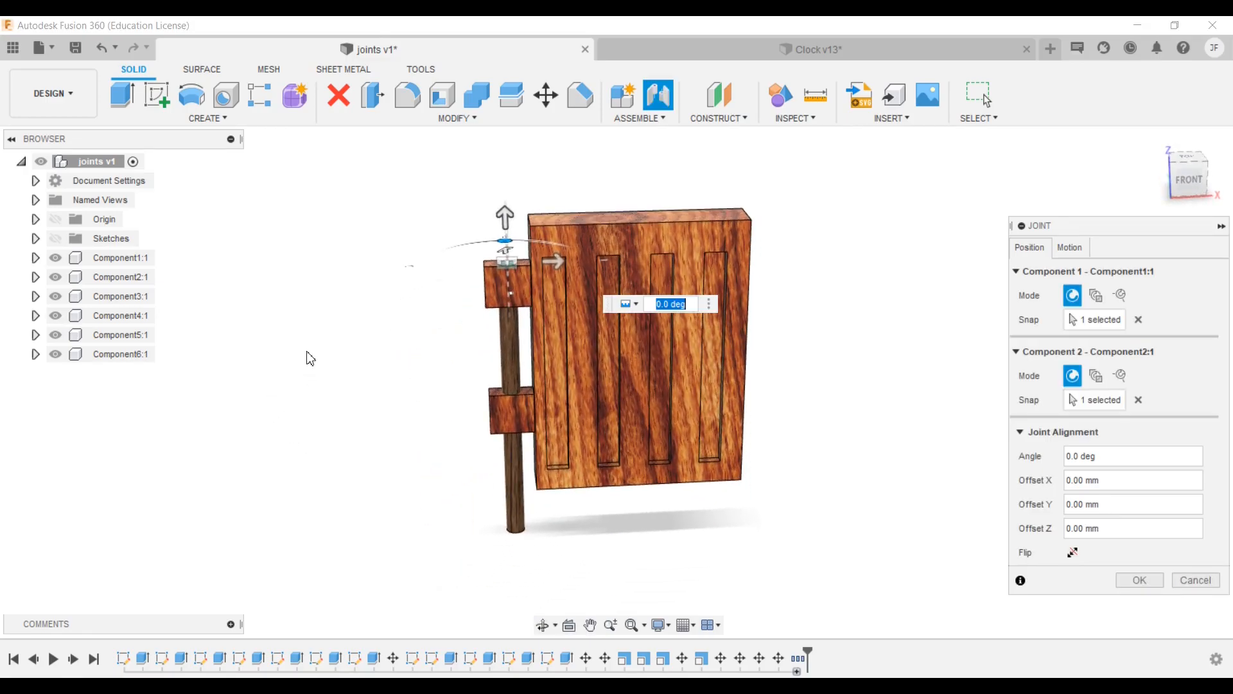
{"action": "left_click_drag", "start_coordinate": [511, 229], "coordinate": [504, 264]}
{"action": "middle_click_drag", "start_coordinate": [503, 264], "coordinate": [413, 307], "text": "shift"}
{"action": "mouse_move", "coordinate": [490, 232]}
{"action": "left_mouse_down"}
{"action": "mouse_move", "coordinate": [447, 243]}
{"action": "mouse_move", "coordinate": [501, 231]}
{"action": "mouse_move", "coordinate": [493, 237]}
{"action": "left_mouse_up"}
{"action": "middle_click_drag", "start_coordinate": [455, 279], "coordinate": [799, 323], "text": "shift"}
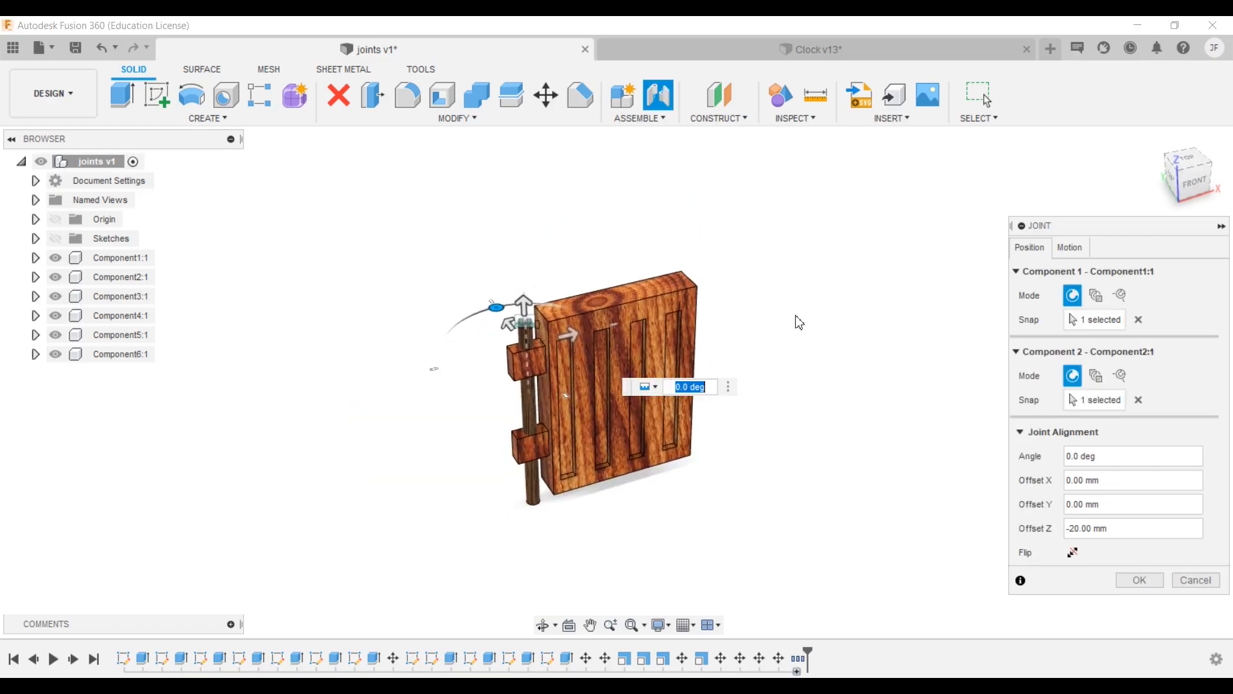
{"action": "scroll", "coordinate": [799, 323], "scroll_direction": "up", "scroll_amount": 2}
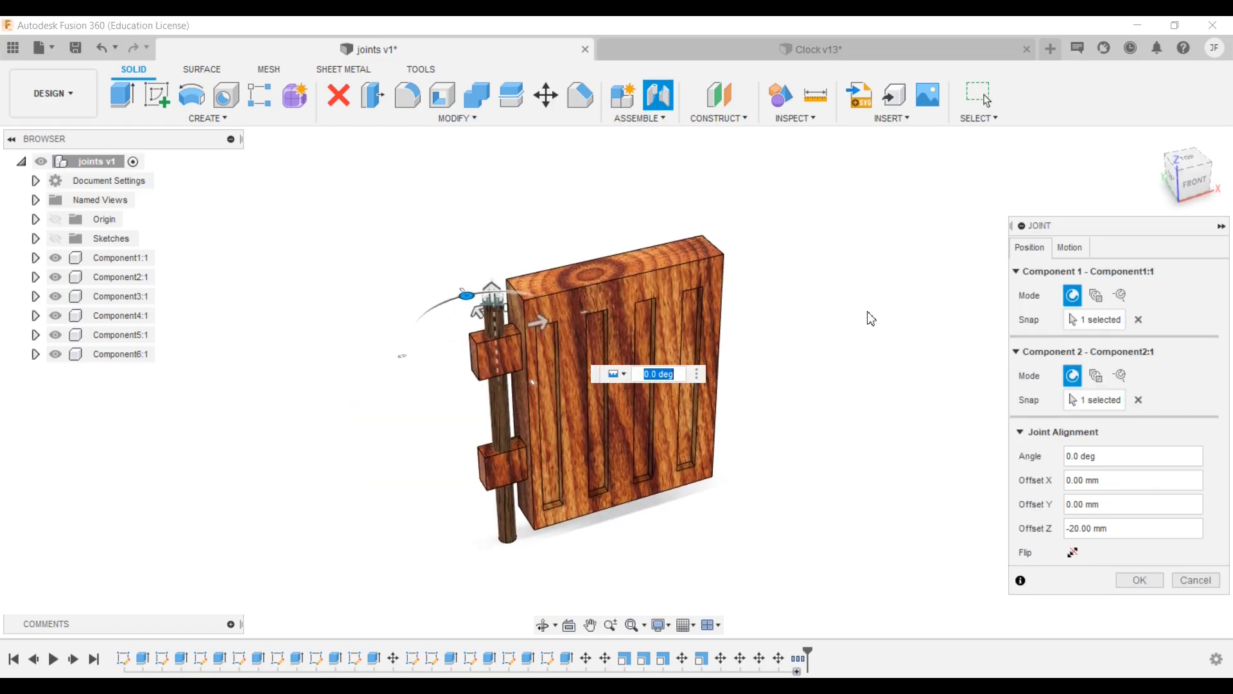
Give the door joint a Revolute motion about the Z axis and finish the joint.
{"action": "left_click", "coordinate": [1066, 249]}
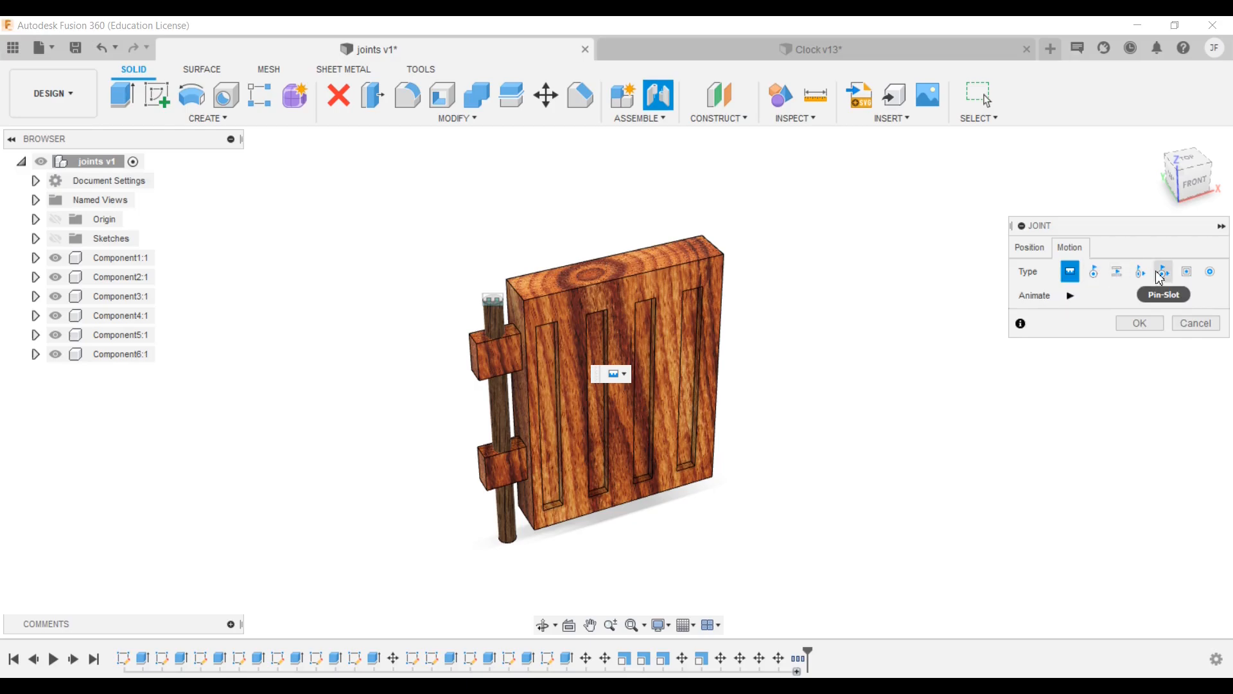
{"action": "left_click", "coordinate": [1094, 272]}
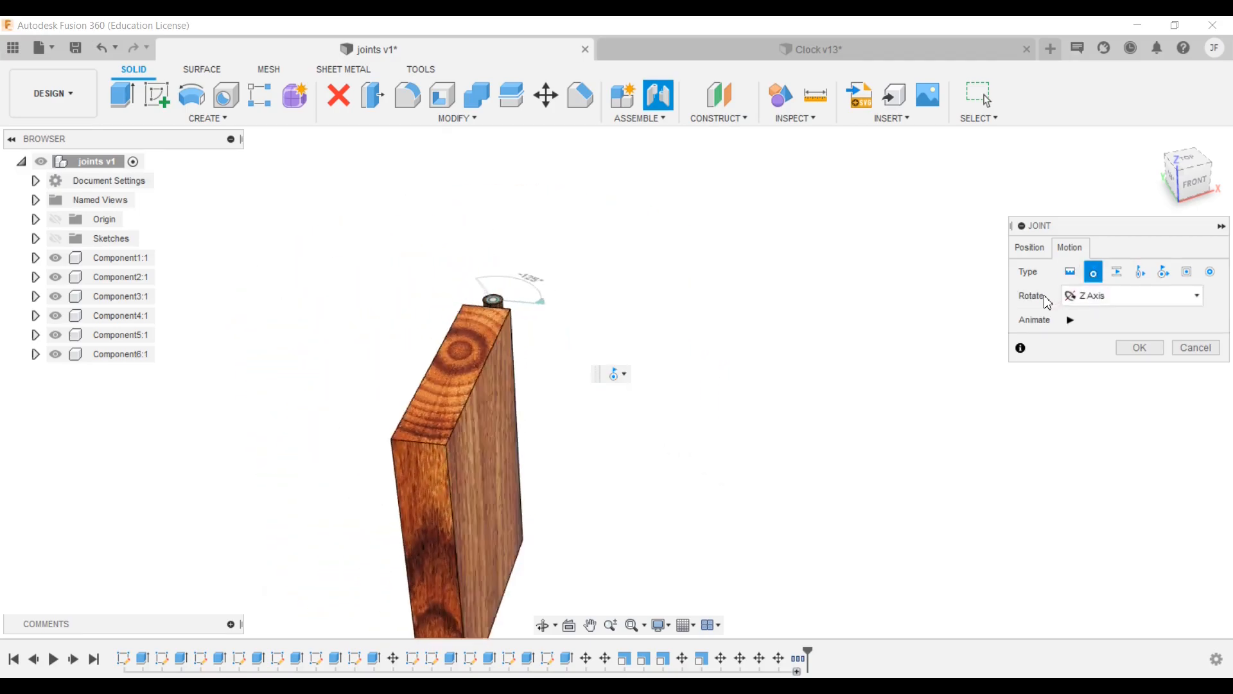
{"action": "key", "text": "Return"}
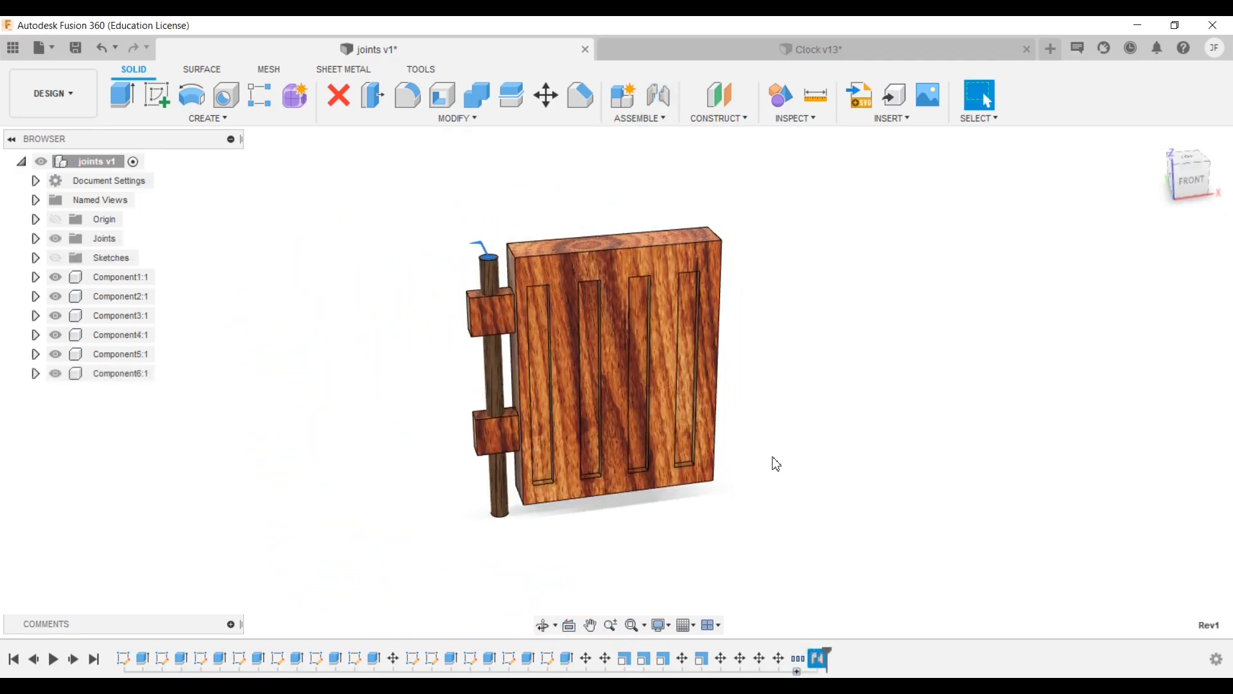
Ground the rod component, capturing the current position of the moved parts.
{"action": "mouse_move", "coordinate": [706, 343]}
{"action": "left_mouse_down"}
{"action": "mouse_move", "coordinate": [708, 392]}
{"action": "mouse_move", "coordinate": [709, 319]}
{"action": "mouse_move", "coordinate": [666, 376]}
{"action": "mouse_move", "coordinate": [734, 317]}
{"action": "mouse_move", "coordinate": [713, 359]}
{"action": "mouse_move", "coordinate": [753, 339]}
{"action": "mouse_move", "coordinate": [722, 340]}
{"action": "left_mouse_up"}
{"action": "left_click", "coordinate": [515, 383]}
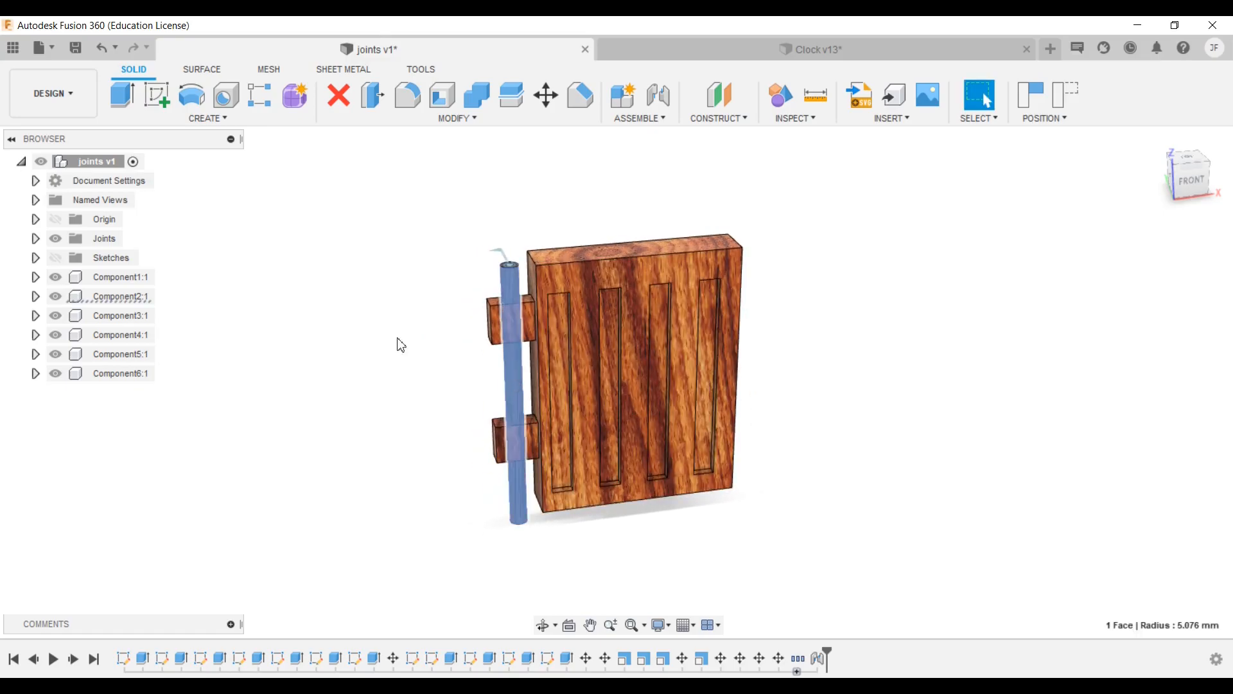
{"action": "left_click", "coordinate": [157, 296]}
{"action": "right_click", "coordinate": [127, 301]}
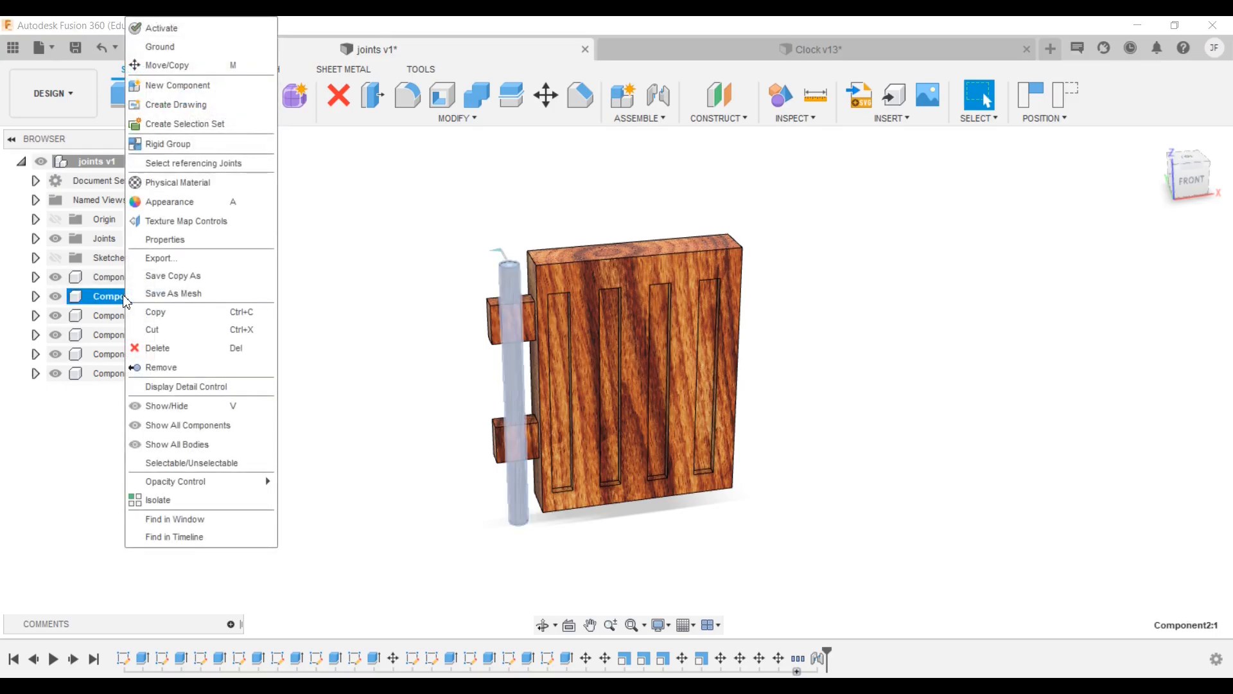
{"action": "left_click", "coordinate": [201, 51]}
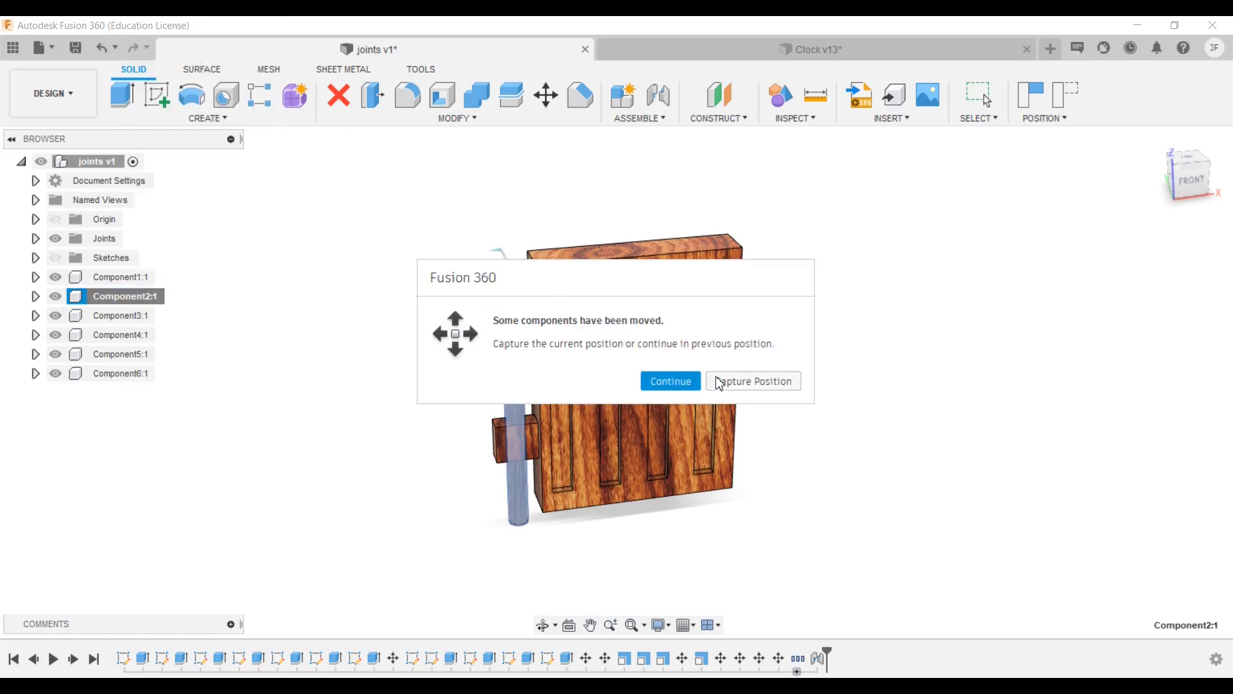
{"action": "left_click", "coordinate": [727, 384]}
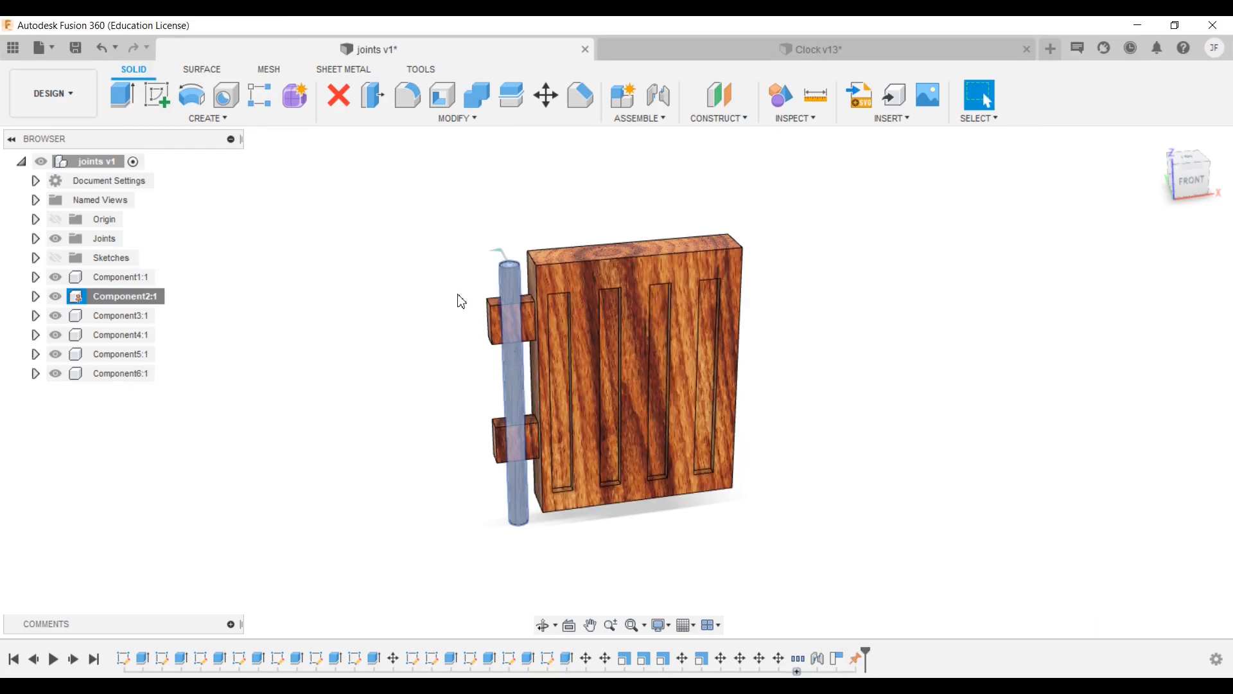
Swing the door about the grounded rod to test the revolute joint.
{"action": "left_click", "coordinate": [436, 356]}
{"action": "left_click_drag", "start_coordinate": [668, 347], "coordinate": [489, 481]}
{"action": "middle_click_drag", "start_coordinate": [474, 485], "coordinate": [494, 473], "text": "shift"}
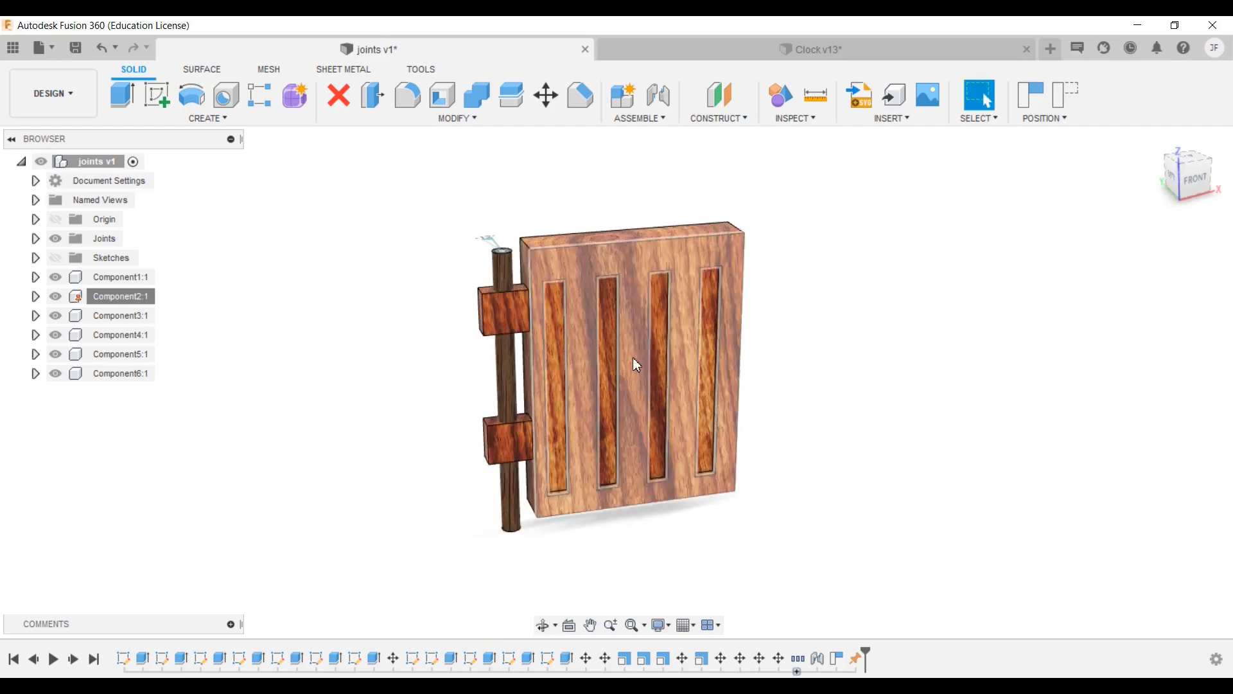
Edit the door joint's limits, enabling minimum and maximum rotation and setting both to 50 deg.
{"action": "left_click", "coordinate": [820, 663]}
{"action": "right_click", "coordinate": [822, 670]}
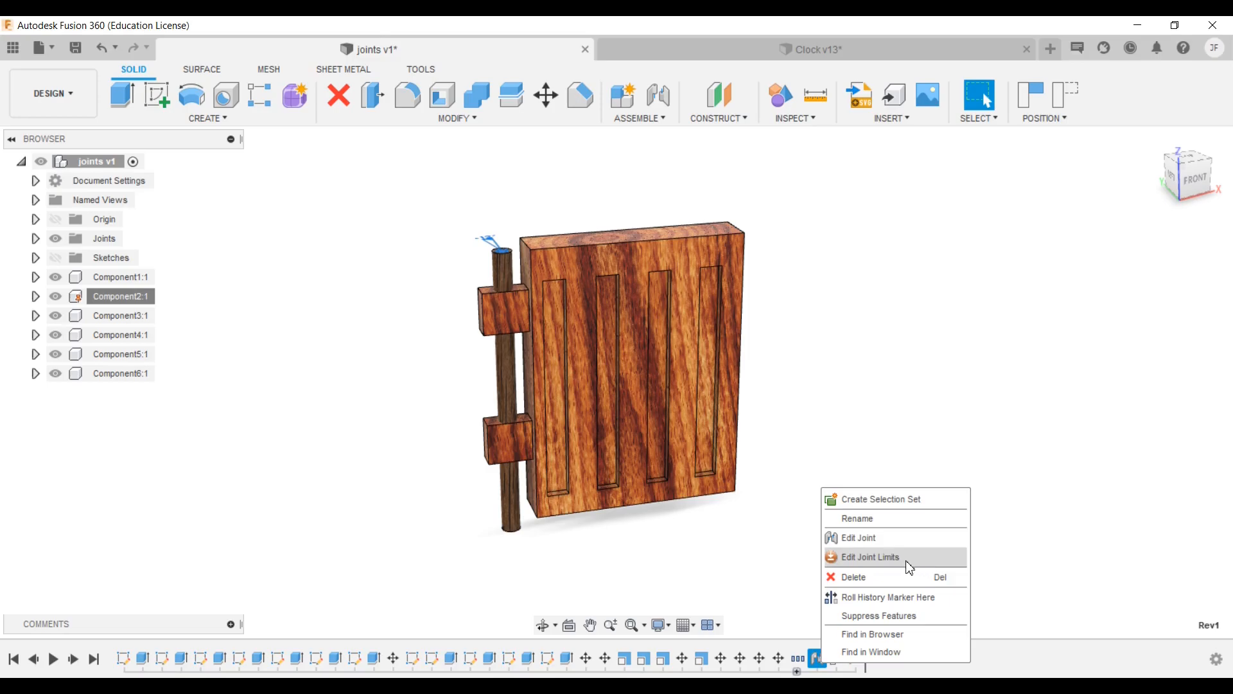
{"action": "left_click", "coordinate": [924, 562]}
{"action": "middle_click_drag", "start_coordinate": [779, 488], "coordinate": [830, 479], "text": "shift"}
{"action": "scroll", "coordinate": [832, 459], "scroll_direction": "up", "scroll_amount": 2}
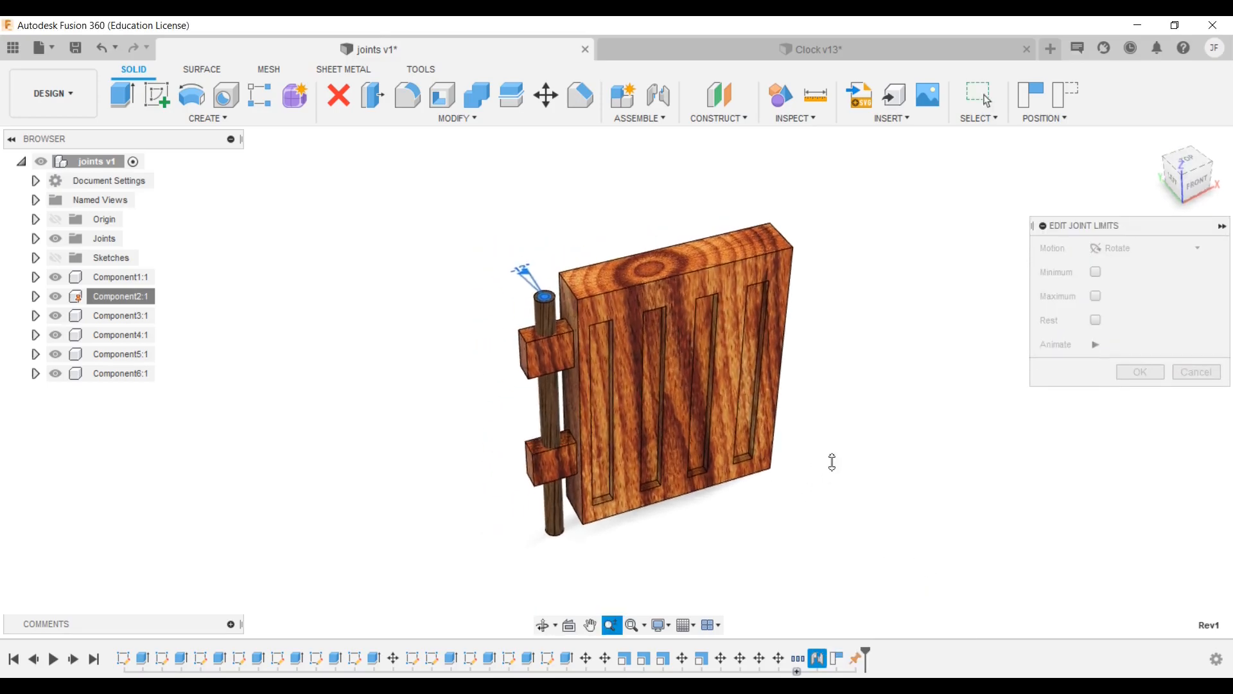
{"action": "left_click", "coordinate": [1096, 272]}
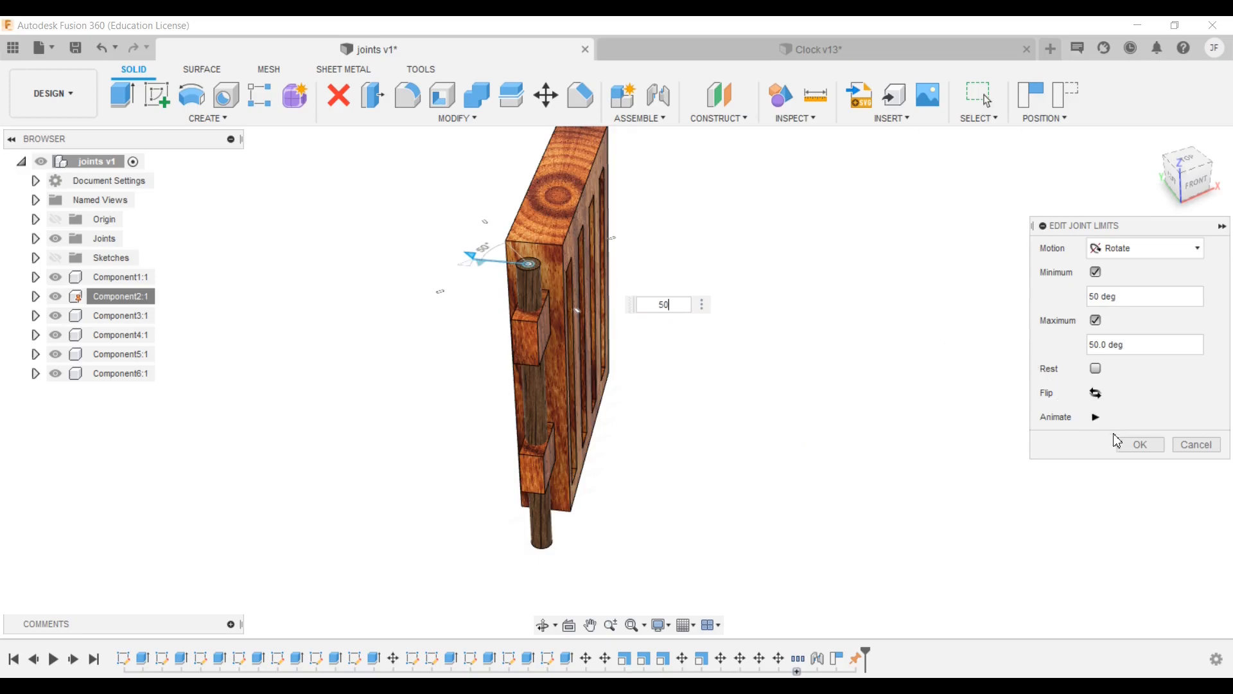
{"action": "left_click", "coordinate": [1139, 445]}
Swing the door around the rod to test its rotation limits.
{"action": "middle_click_drag", "start_coordinate": [452, 452], "coordinate": [367, 359], "text": "shift"}
{"action": "left_click_drag", "start_coordinate": [633, 310], "coordinate": [632, 379]}
{"action": "left_click_drag", "start_coordinate": [280, 241], "coordinate": [765, 412]}
Create a joint that snaps the fan's hub centre to the pin near the top of the post.
{"action": "scroll", "coordinate": [774, 398], "scroll_direction": "down", "scroll_amount": 2}
{"action": "middle_click_drag", "start_coordinate": [774, 397], "coordinate": [716, 421], "text": "shift"}
{"action": "scroll", "coordinate": [658, 399], "scroll_direction": "down", "scroll_amount": 3}
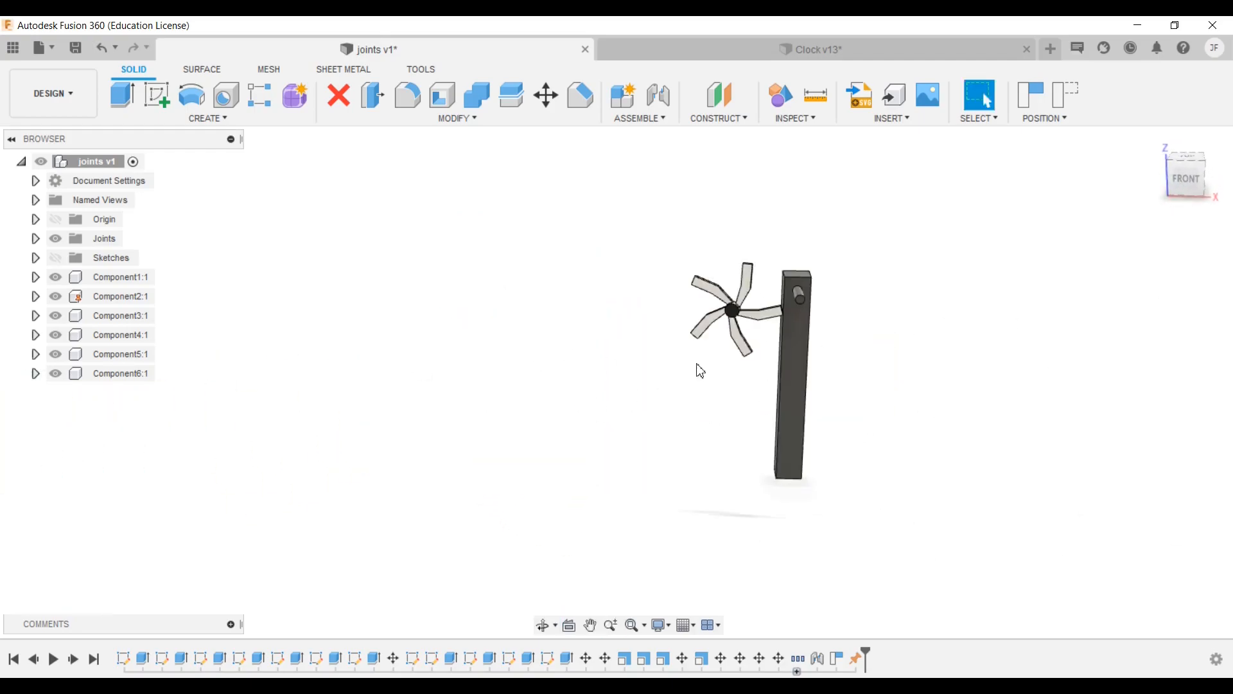
{"action": "scroll", "coordinate": [655, 361], "scroll_direction": "up", "scroll_amount": 3}
{"action": "mouse_move", "coordinate": [697, 364]}
{"action": "middle_mouse_down"}
{"action": "mouse_move", "coordinate": [462, 380]}
{"action": "mouse_move", "coordinate": [673, 360]}
{"action": "mouse_move", "coordinate": [680, 371]}
{"action": "mouse_move", "coordinate": [682, 359]}
{"action": "middle_mouse_up"}
{"action": "left_click", "coordinate": [641, 118]}
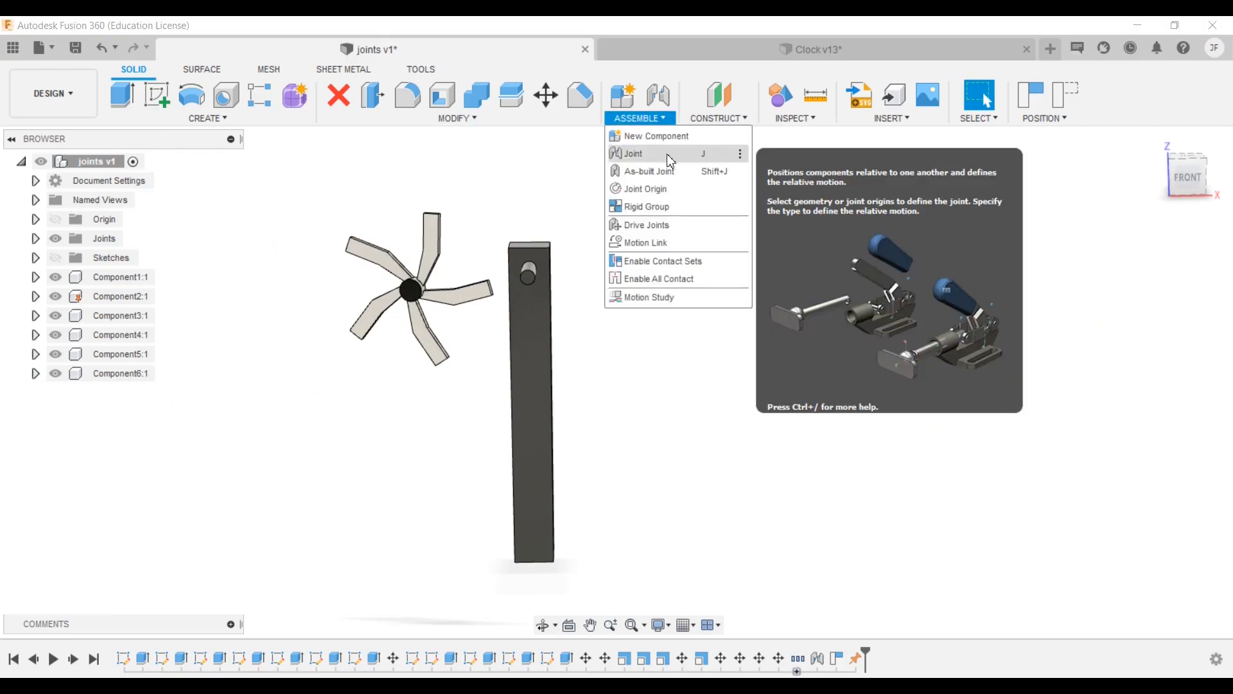
{"action": "left_click", "coordinate": [641, 154]}
{"action": "scroll", "coordinate": [411, 290], "scroll_direction": "up", "scroll_amount": 3}
{"action": "left_click", "coordinate": [467, 368]}
{"action": "left_click", "coordinate": [654, 343]}
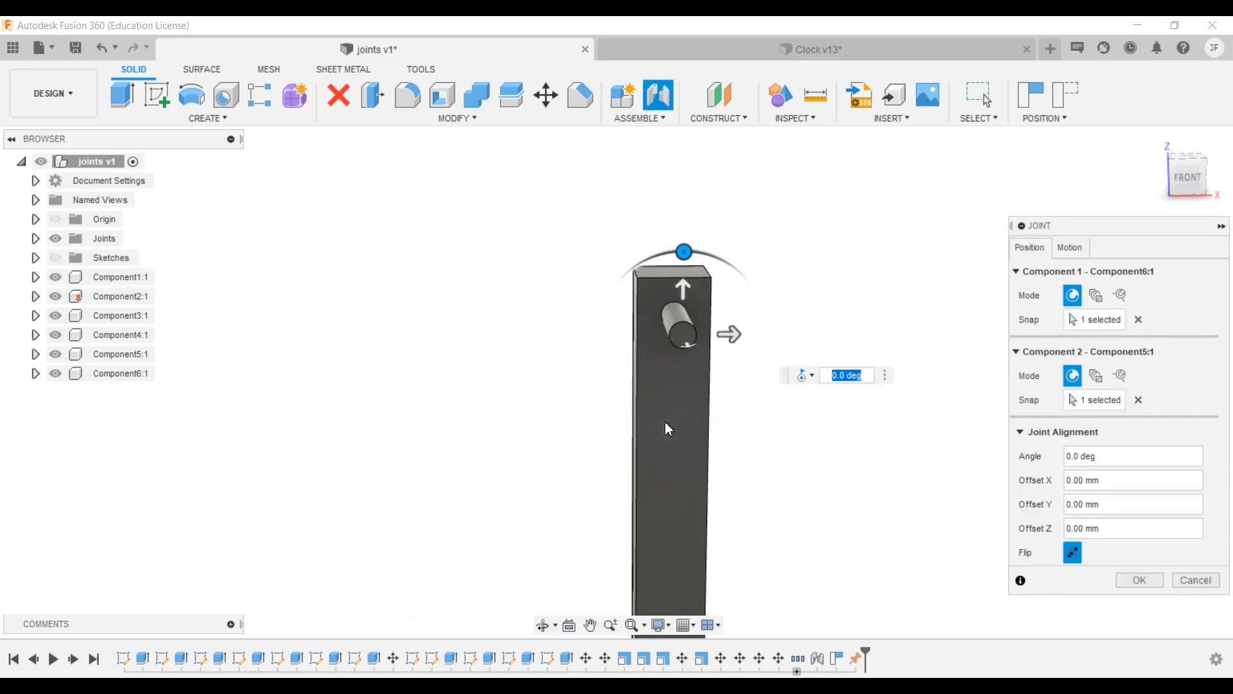
Preview the Cylindrical, Pin-Slot, Planar and Ball motions for the fan joint, and set its motion to Revolute.
{"action": "left_click", "coordinate": [1069, 247]}
{"action": "left_click", "coordinate": [1094, 271]}
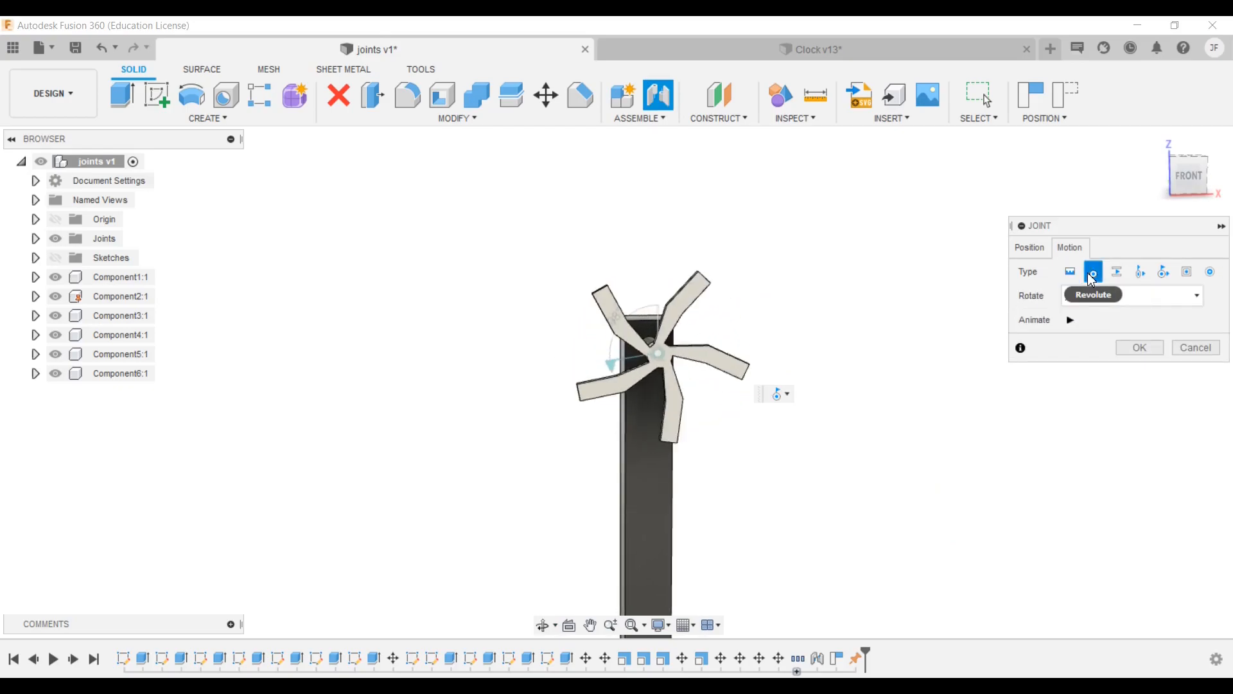
{"action": "left_click", "coordinate": [1141, 273]}
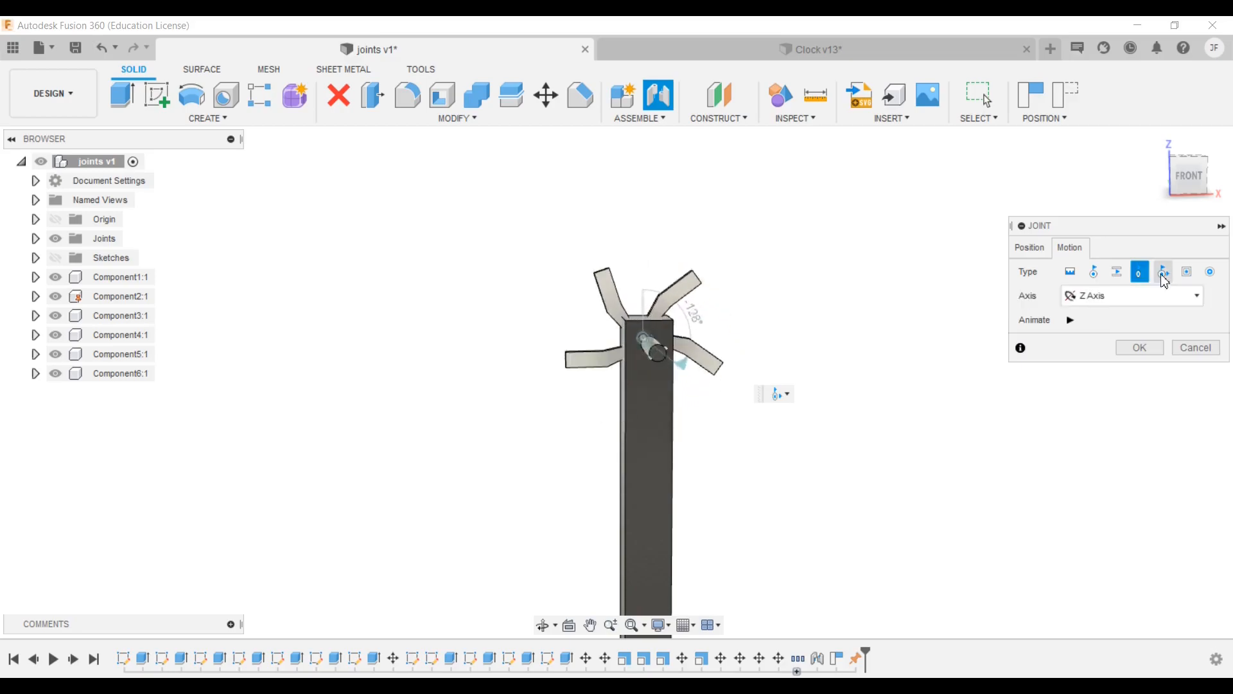
{"action": "left_click", "coordinate": [1162, 271]}
{"action": "left_click", "coordinate": [1186, 275]}
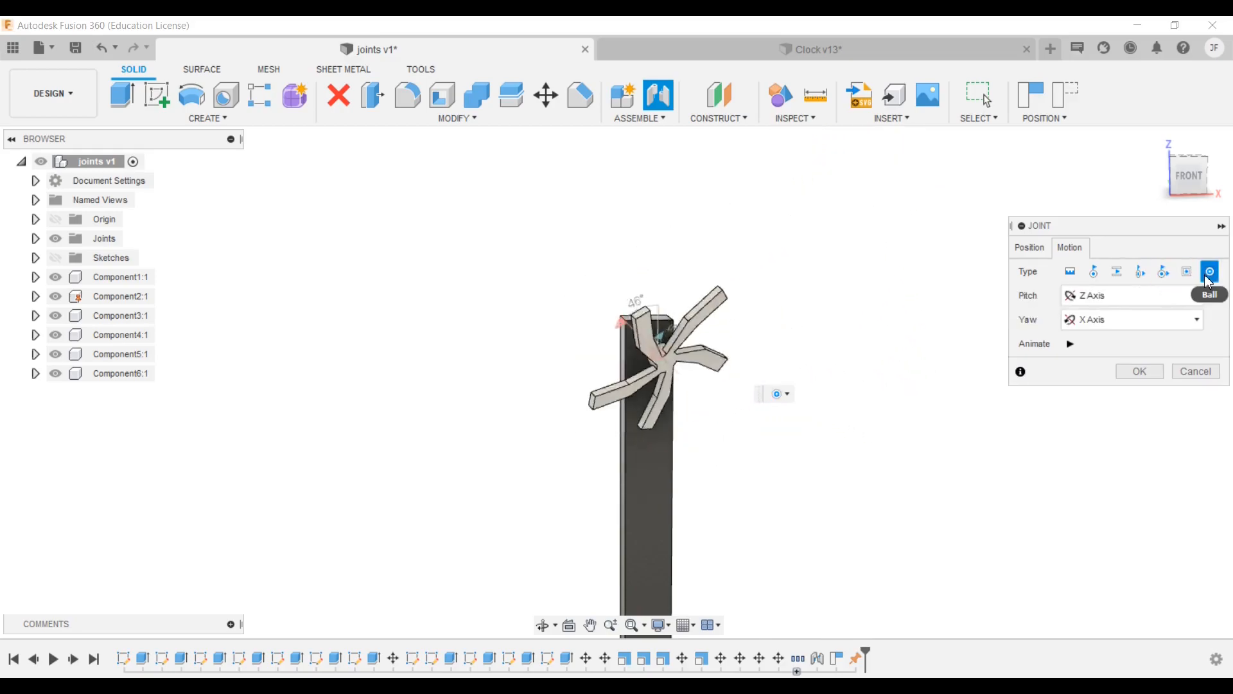
{"action": "left_click", "coordinate": [1208, 282]}
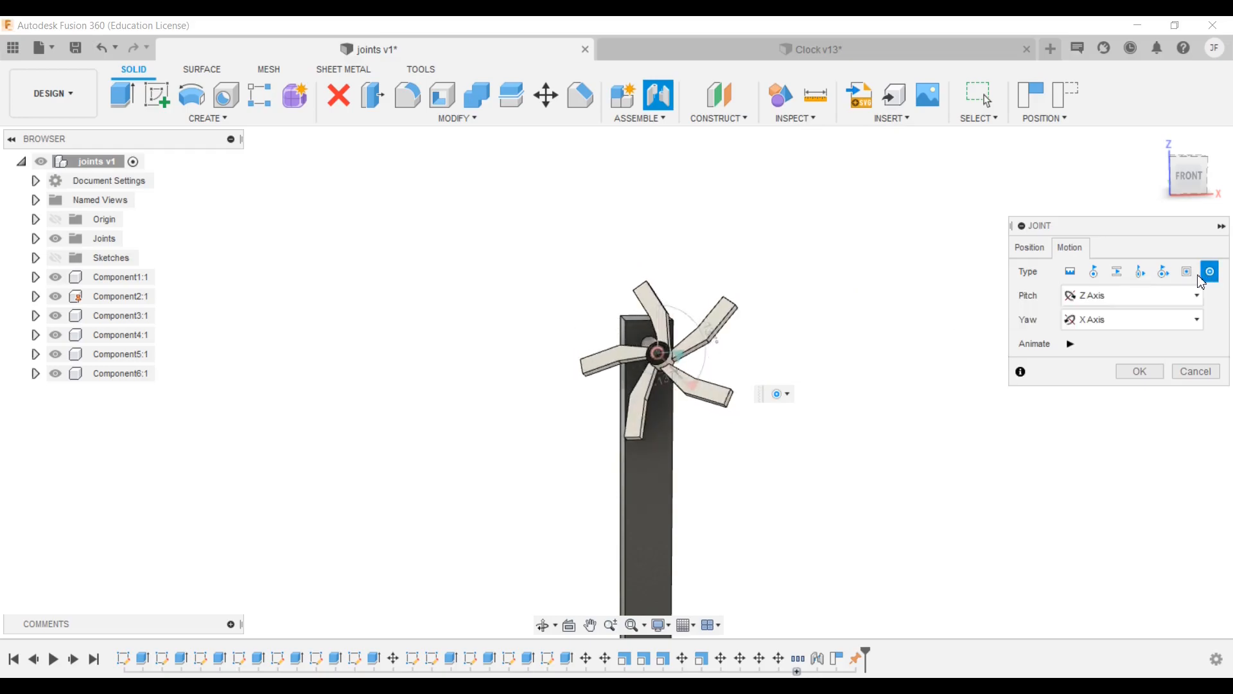
{"action": "left_click", "coordinate": [1093, 272]}
{"action": "middle_click_drag", "start_coordinate": [836, 351], "coordinate": [835, 309], "text": "shift"}
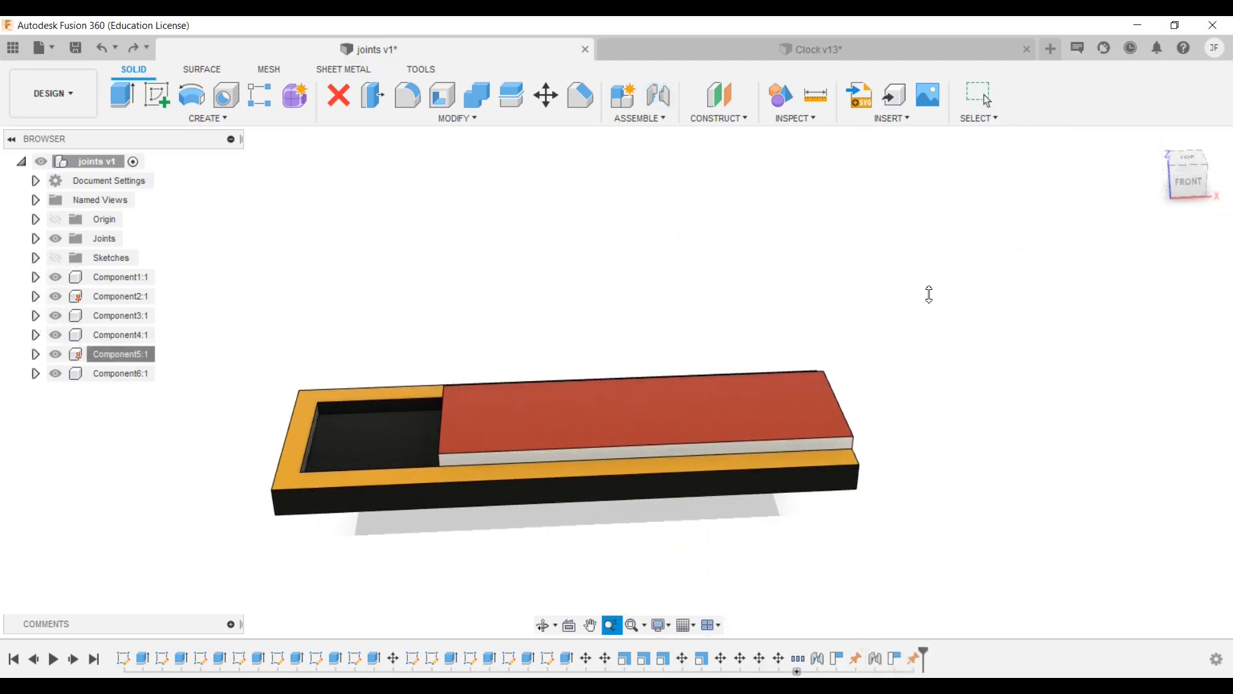
Move the red lid up and out of its tray to expose both mating faces.
{"action": "middle_click_drag", "start_coordinate": [942, 301], "coordinate": [850, 325], "text": "shift"}
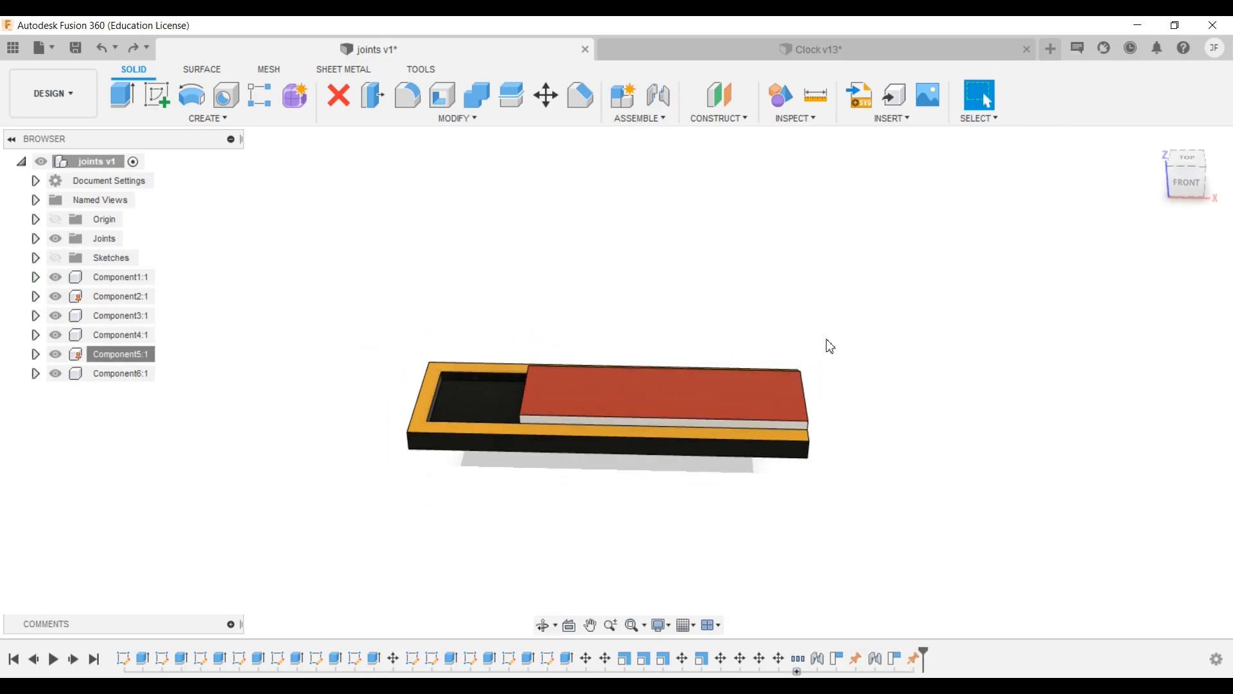
{"action": "left_click_drag", "start_coordinate": [734, 392], "coordinate": [888, 253]}
{"action": "mouse_move", "coordinate": [865, 383]}
{"action": "middle_mouse_down", "text": "shift"}
{"action": "mouse_move", "coordinate": [867, 287]}
{"action": "mouse_move", "coordinate": [870, 397]}
{"action": "middle_mouse_up", "text": "shift"}
Create a joint that snaps the centre of the lid's underside to the centre of the tray's recessed floor.
{"action": "left_click", "coordinate": [631, 120]}
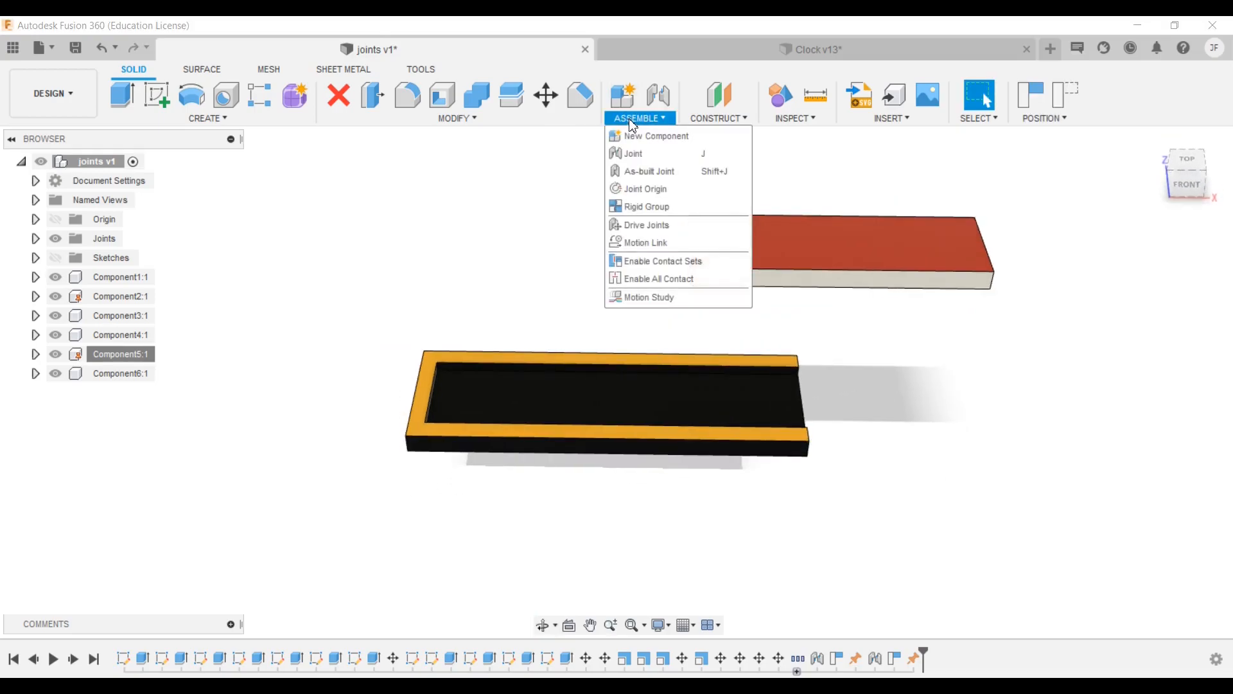
{"action": "left_click", "coordinate": [654, 157]}
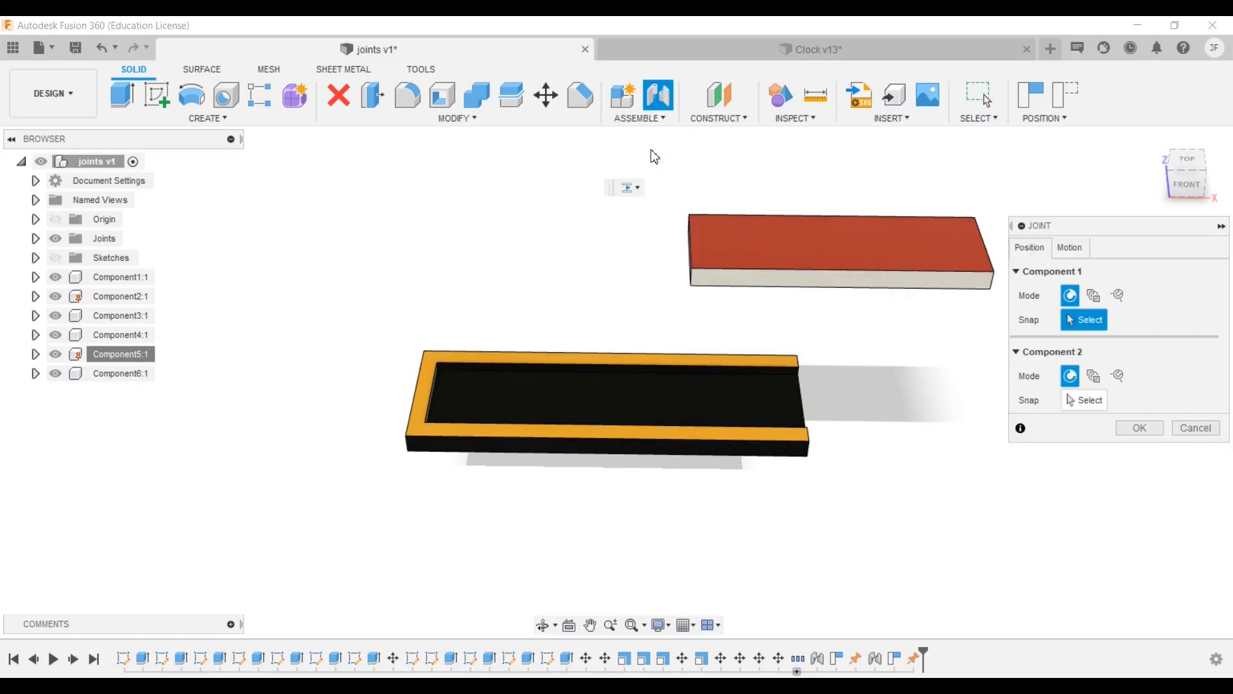
{"action": "middle_click_drag", "start_coordinate": [789, 328], "coordinate": [822, 304], "text": "shift"}
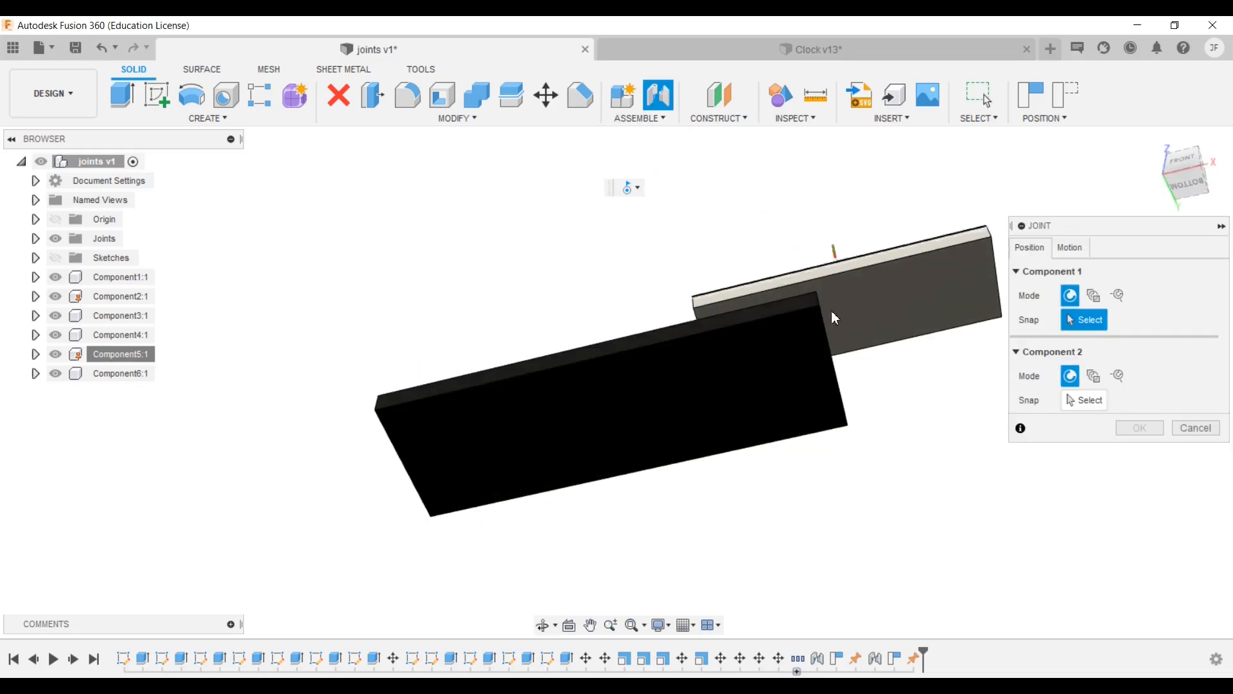
{"action": "left_click", "coordinate": [854, 314]}
{"action": "middle_click_drag", "start_coordinate": [722, 253], "coordinate": [751, 413], "text": "shift"}
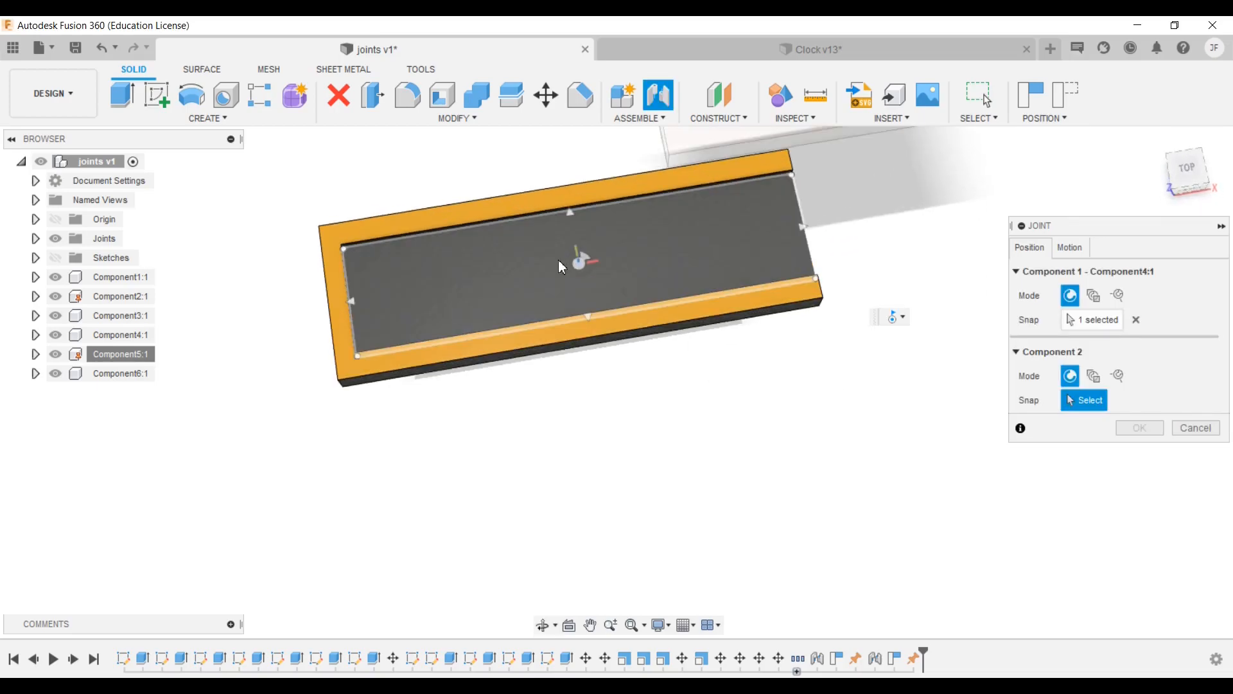
{"action": "left_click", "coordinate": [578, 262]}
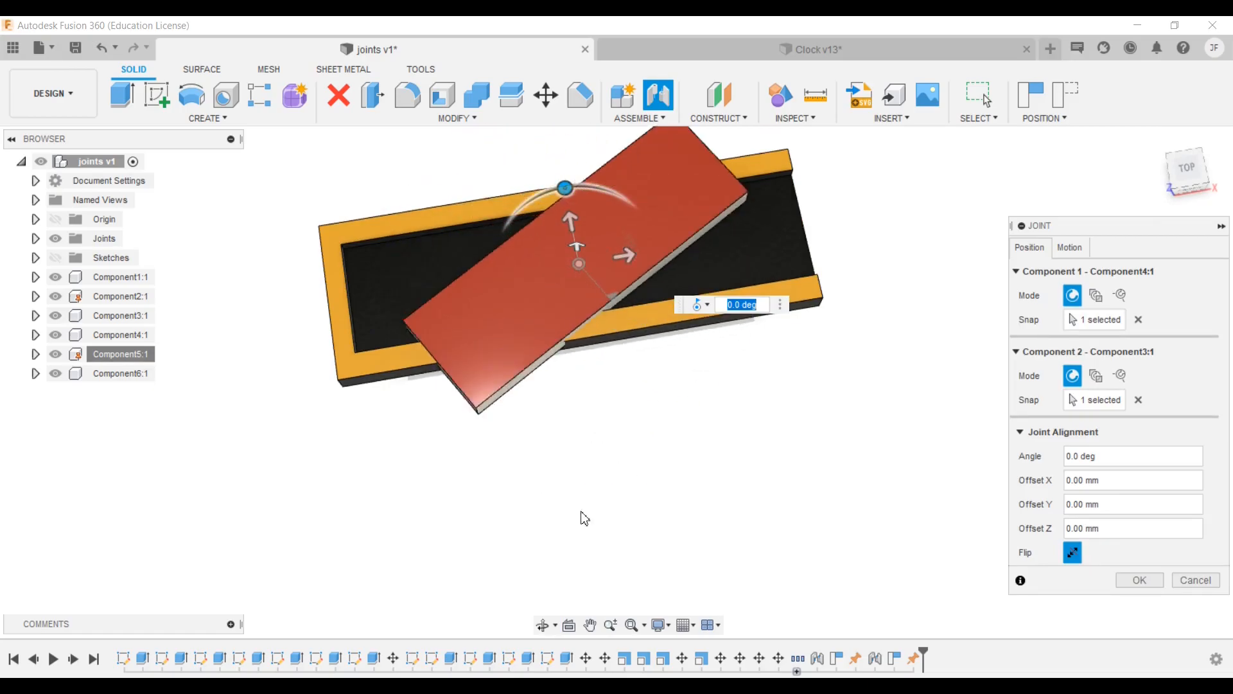
Set the lid joint's motion to Slider along the X Axis, previewing the animation, and create the joint.
{"action": "left_click", "coordinate": [1069, 248]}
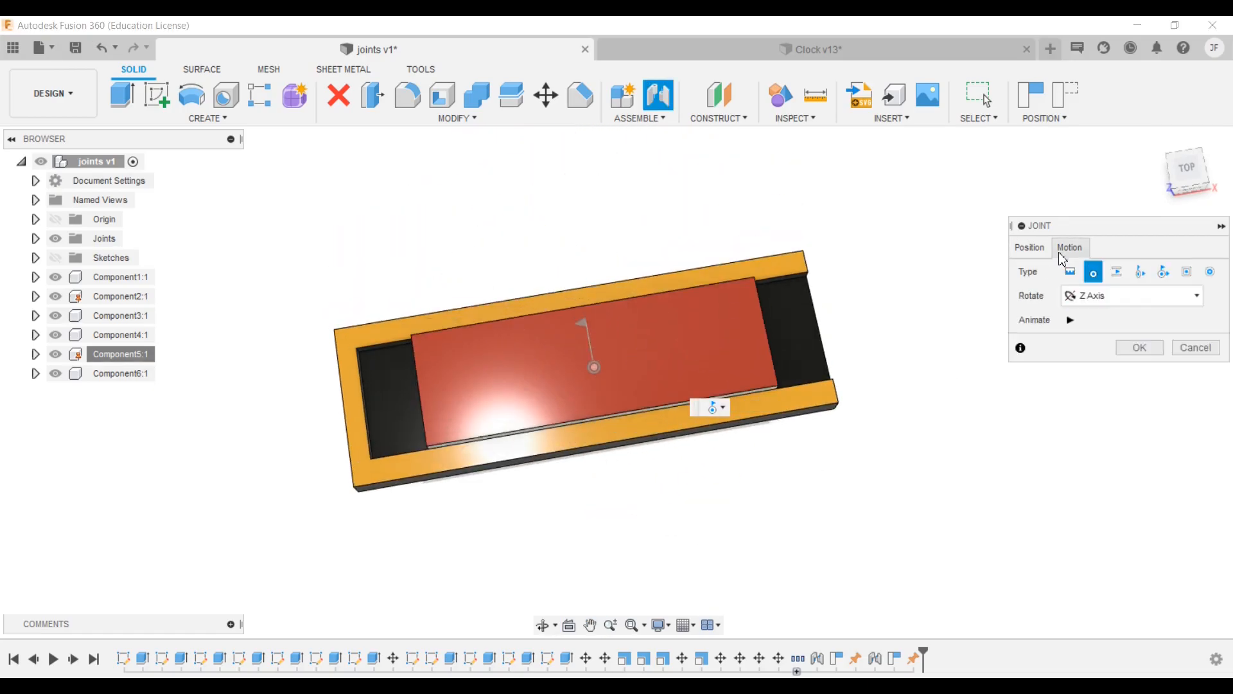
{"action": "left_click", "coordinate": [1116, 272]}
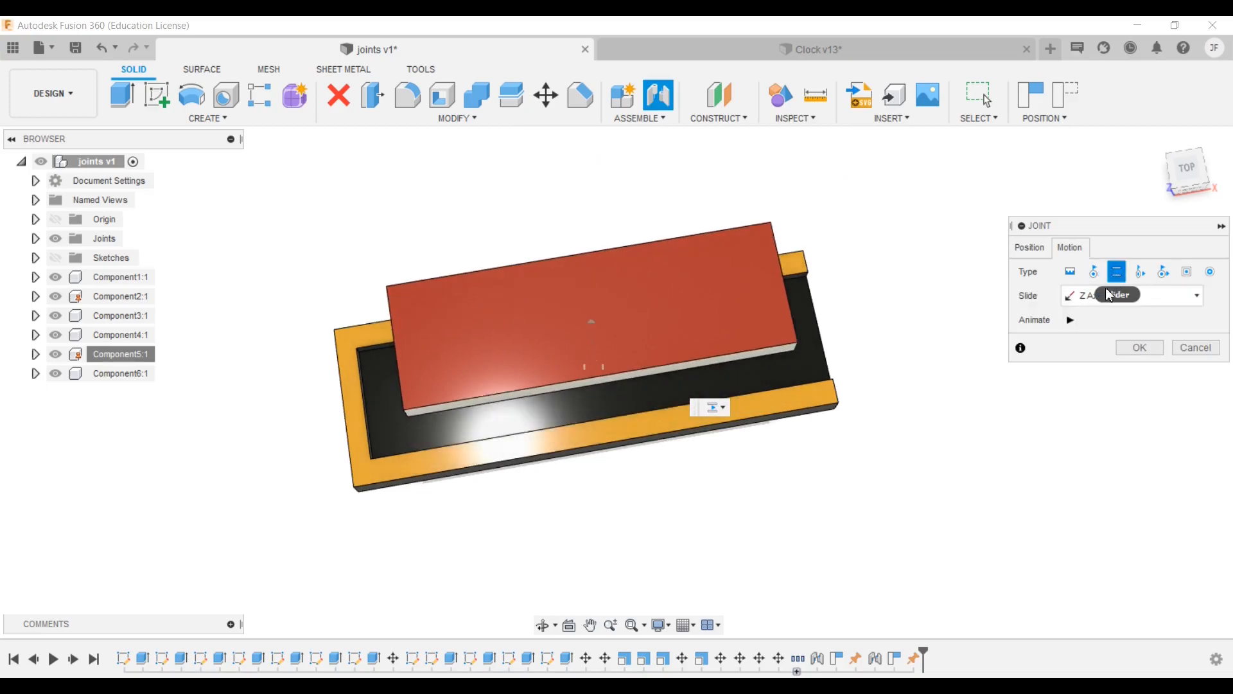
{"action": "middle_click_drag", "start_coordinate": [776, 547], "coordinate": [749, 422], "text": "shift"}
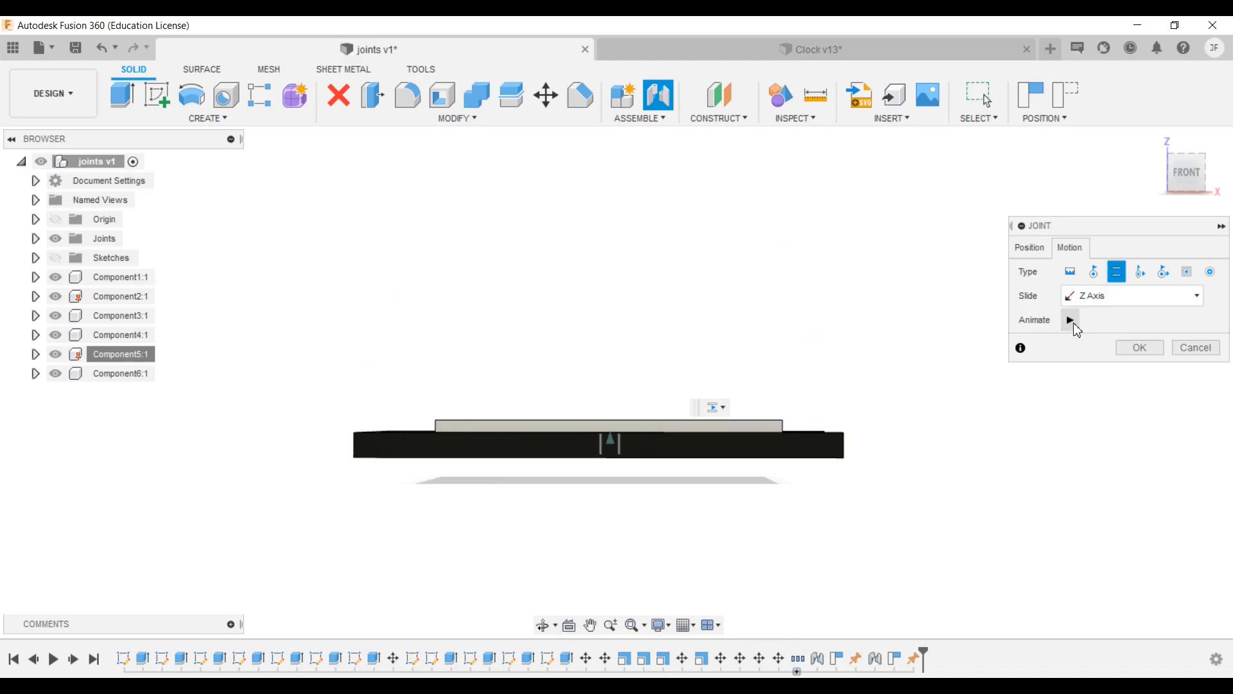
{"action": "left_click", "coordinate": [1076, 327]}
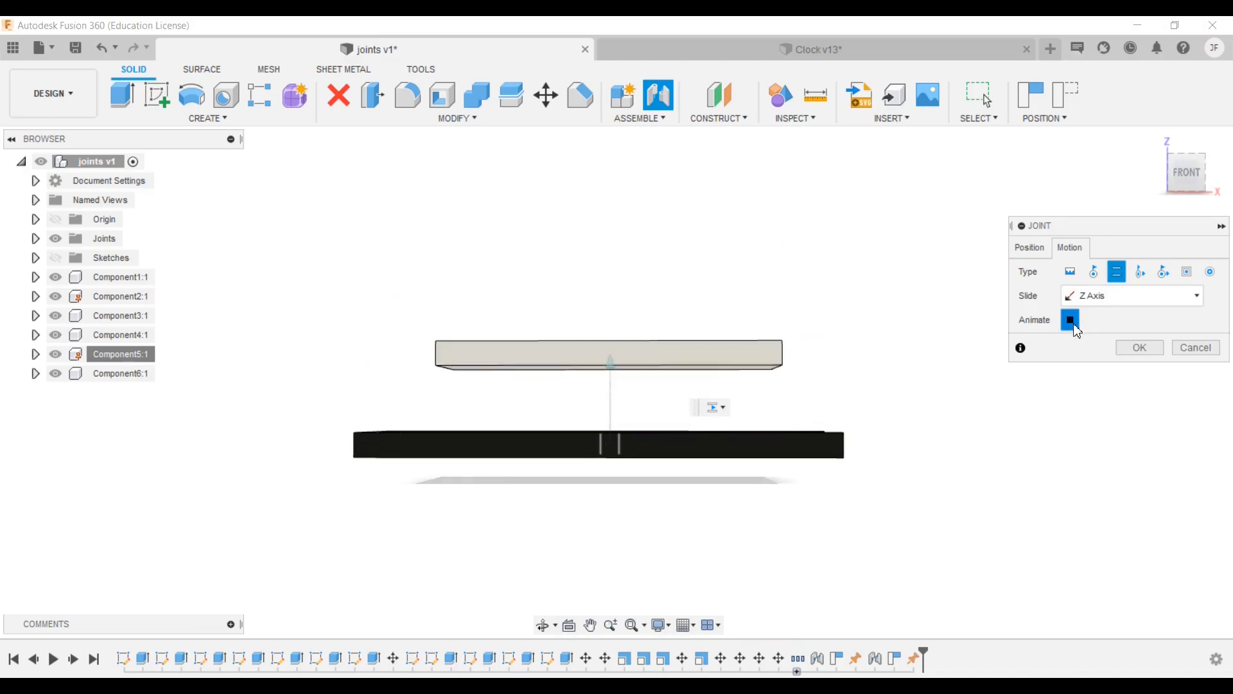
{"action": "left_click", "coordinate": [1101, 297]}
{"action": "left_click", "coordinate": [1110, 326]}
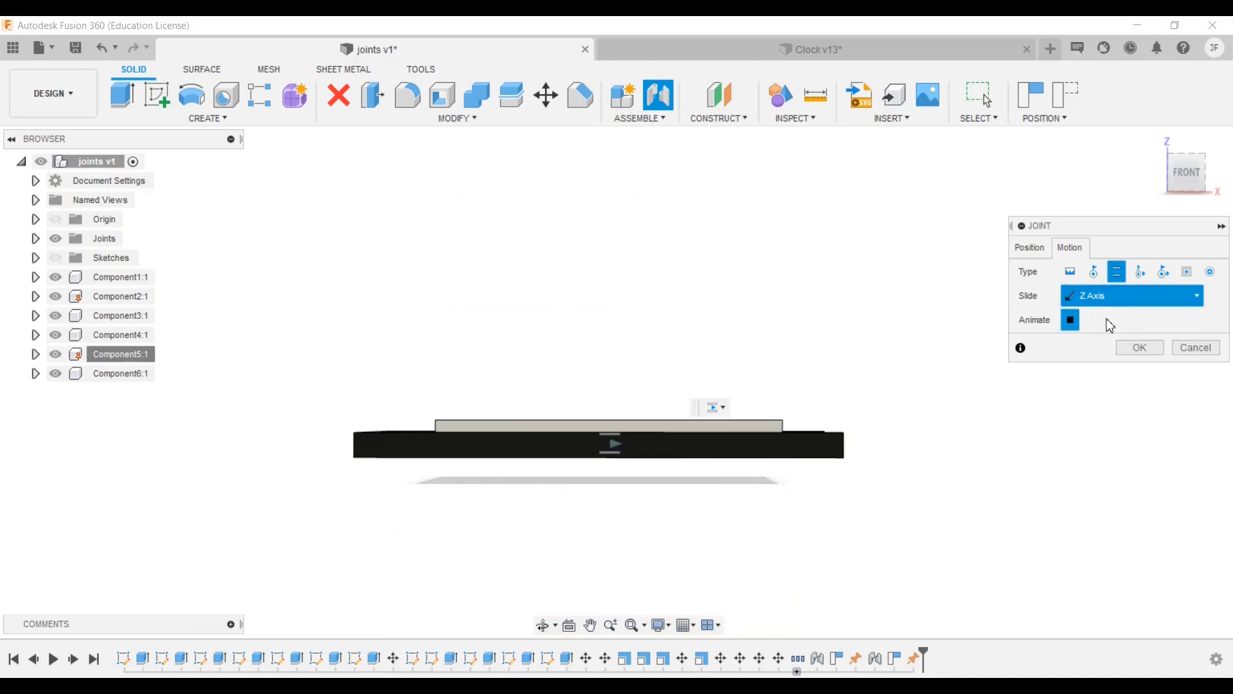
{"action": "middle_click_drag", "start_coordinate": [833, 269], "coordinate": [835, 379], "text": "shift"}
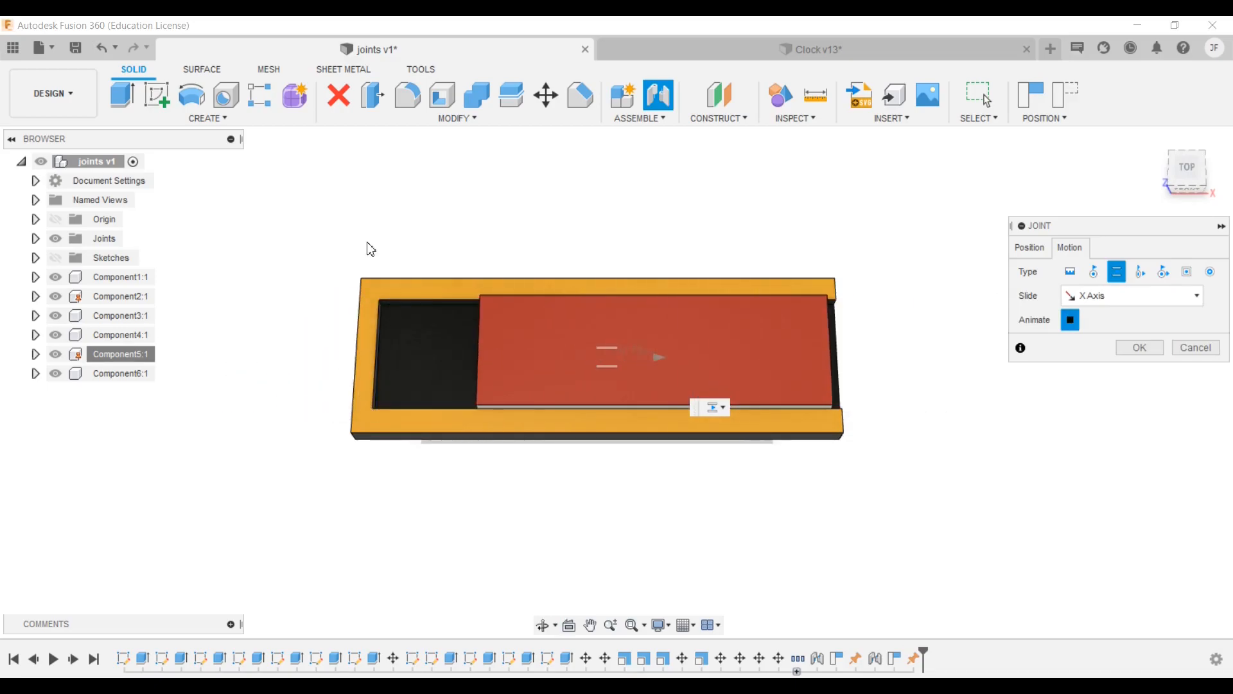
{"action": "left_click", "coordinate": [1139, 348]}
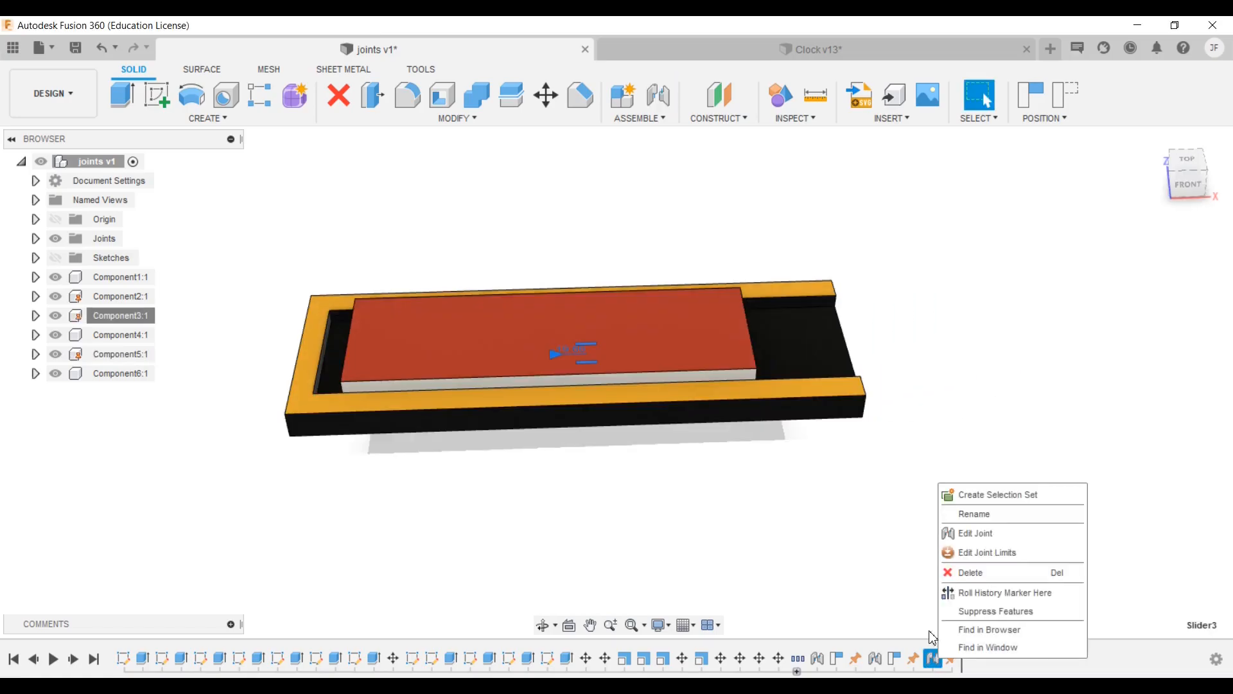
Edit the lid's slider joint limits, enabling minimum and maximum slide, entering 140 mm and animating the limited motion.
{"action": "left_click", "coordinate": [1008, 555]}
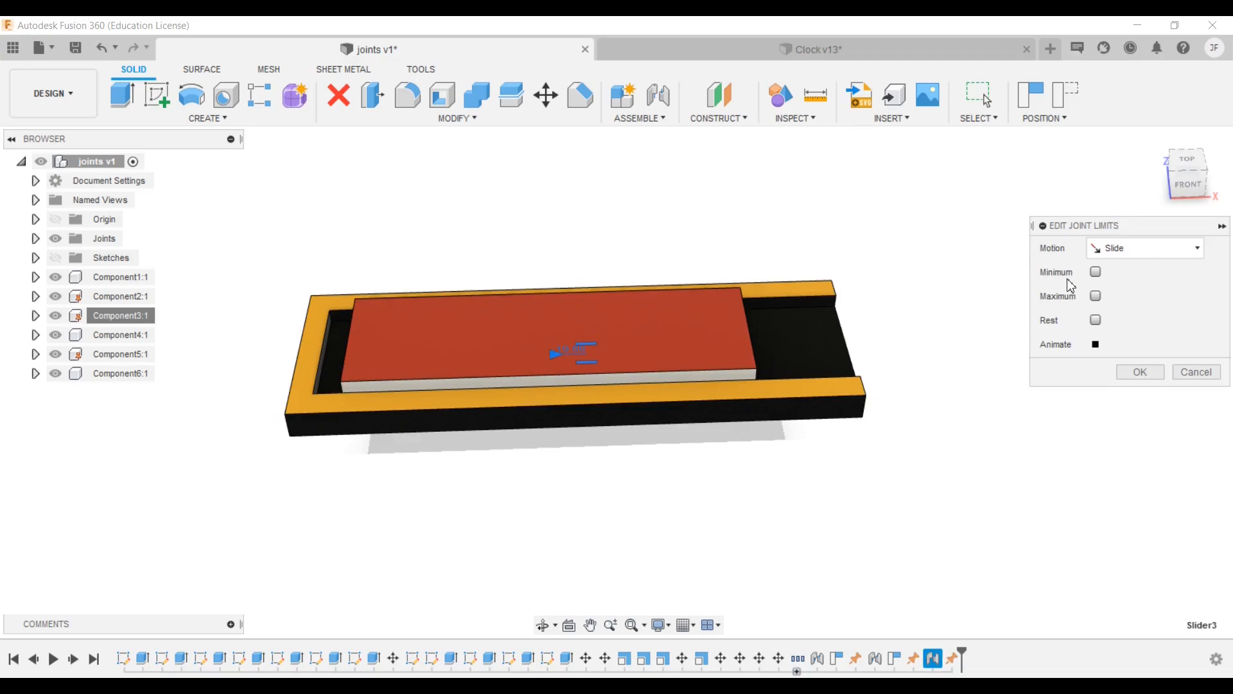
{"action": "left_click", "coordinate": [1095, 272]}
{"action": "left_click", "coordinate": [1095, 319]}
{"action": "type", "text": "140"}
{"action": "left_click", "coordinate": [1095, 392]}
{"action": "left_click", "coordinate": [1090, 343]}
{"action": "left_click", "coordinate": [1095, 320]}
{"action": "left_click", "coordinate": [1095, 393]}
{"action": "left_click", "coordinate": [1139, 418]}
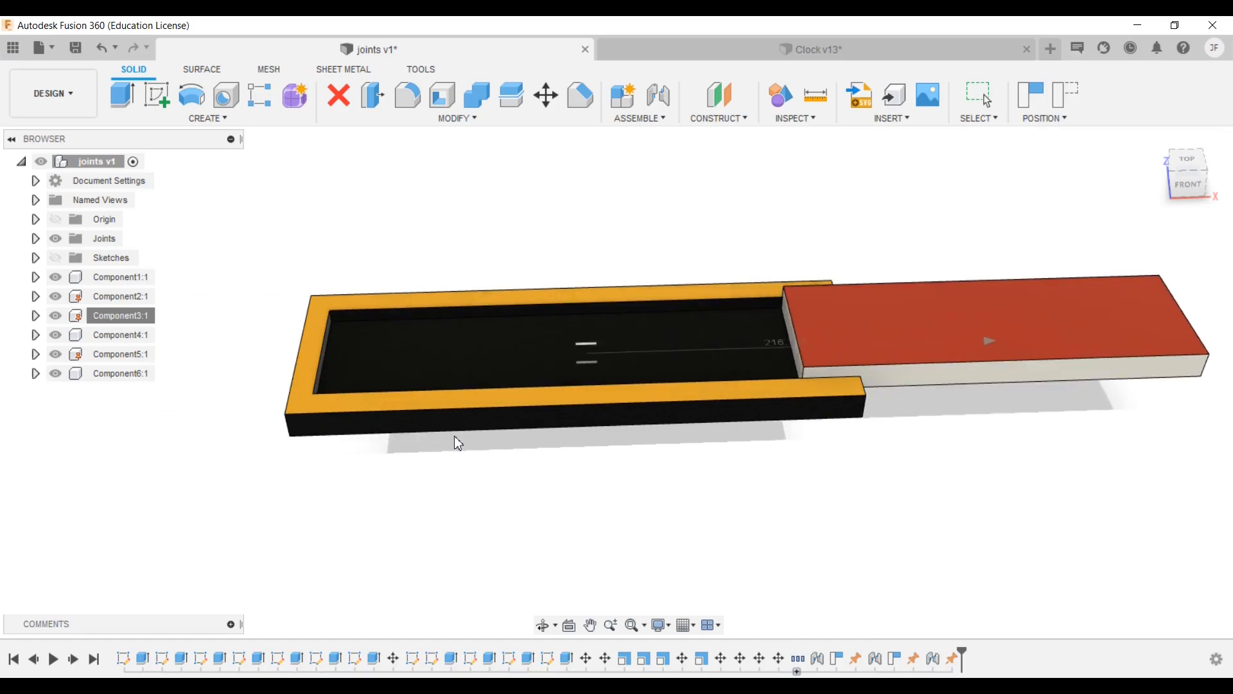
{"action": "middle_click_drag", "start_coordinate": [250, 448], "coordinate": [456, 407], "text": "shift"}
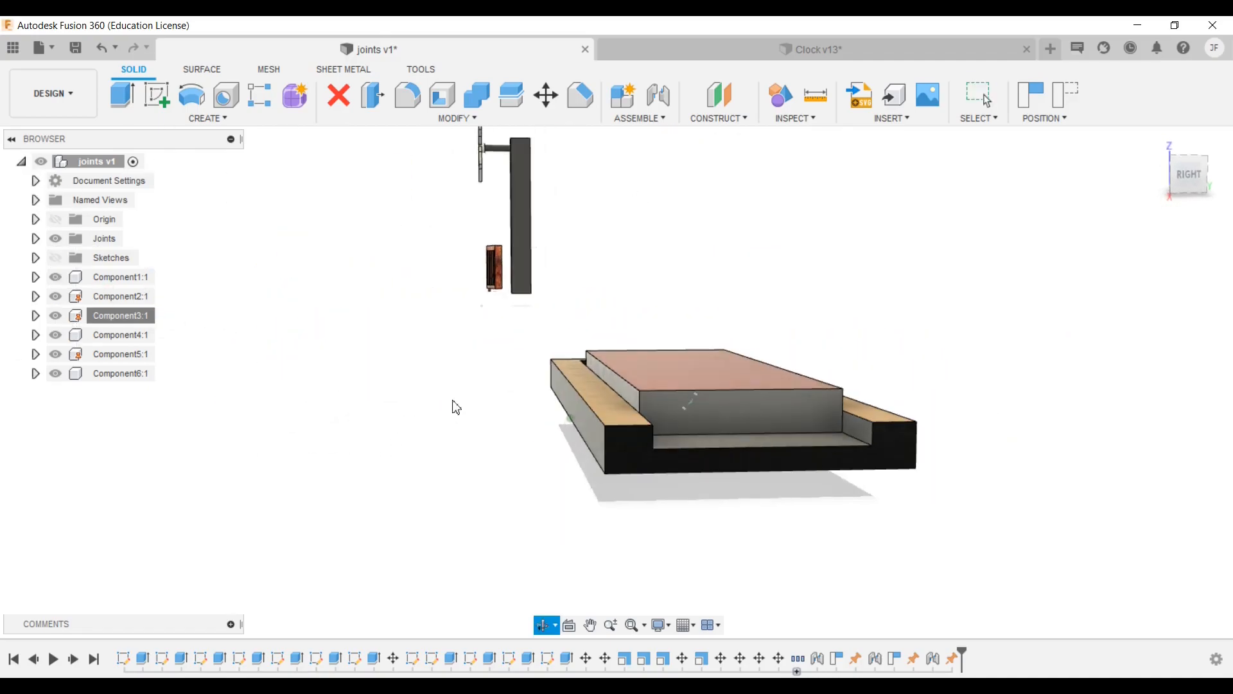